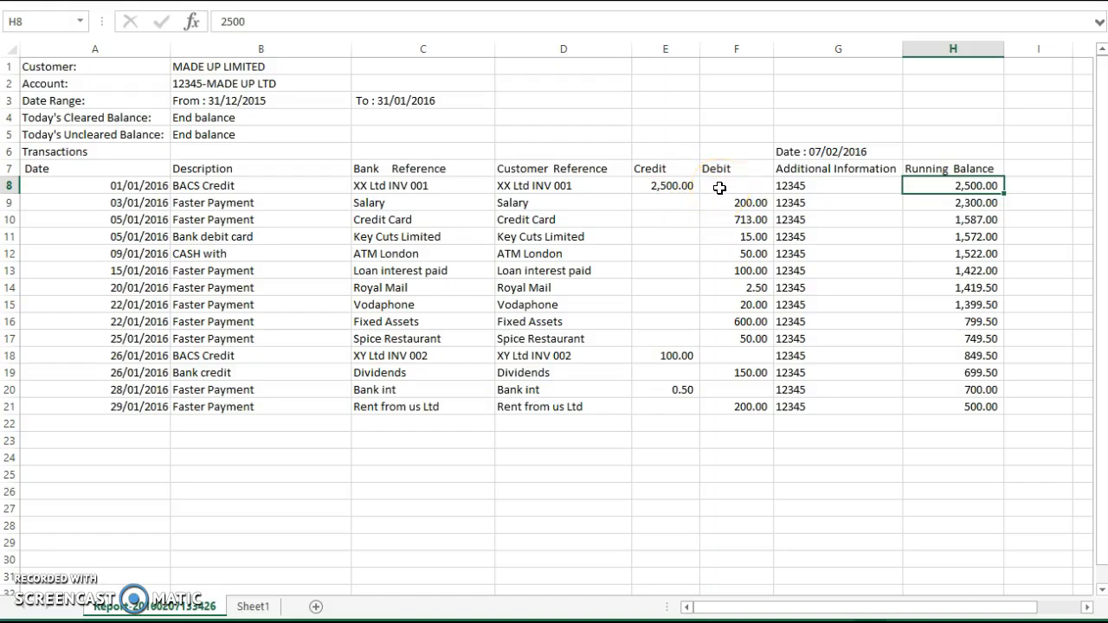
- Add the heading "Column 1" in cell I7, next to Running Balance
{"action": "left_click", "coordinate": [1043, 170]}
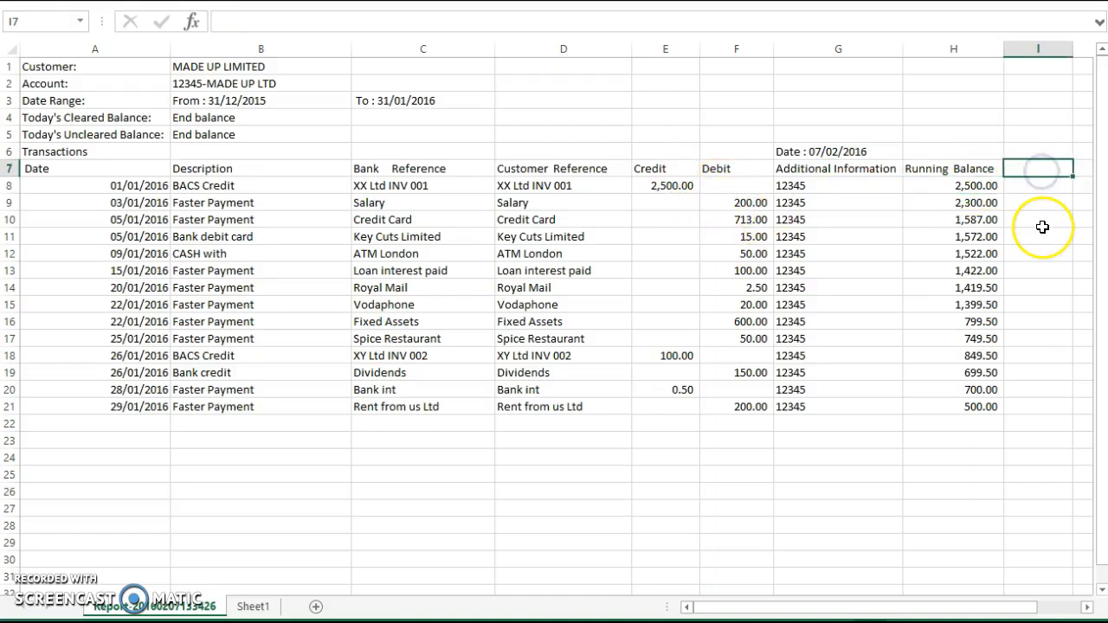
{"action": "type", "text": "Co"}
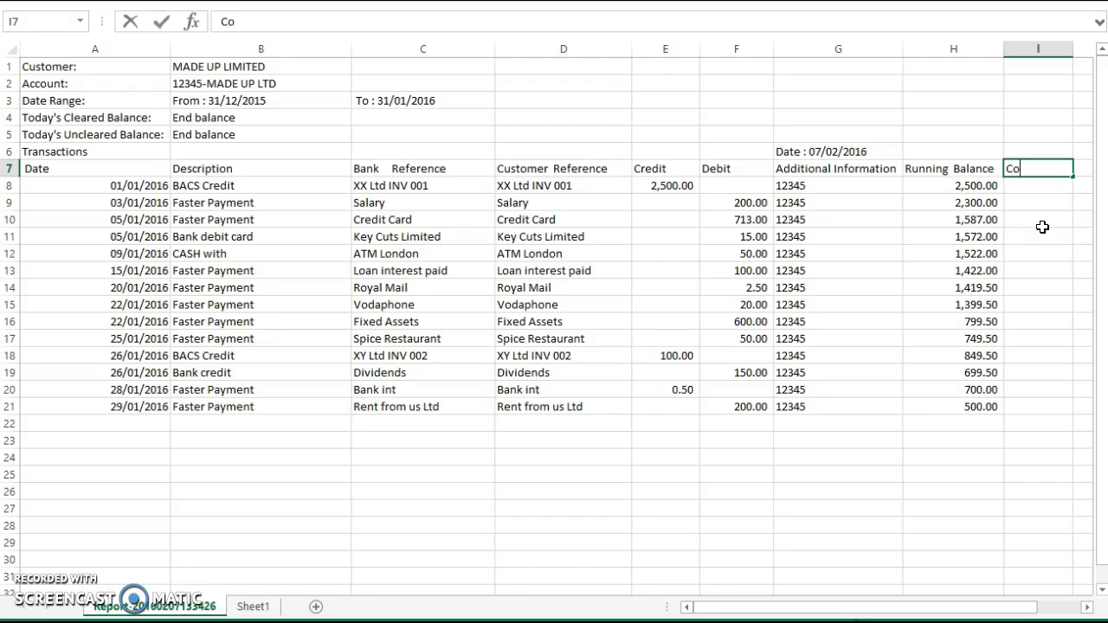
{"action": "type", "text": "lumn 1"}
{"action": "key", "text": "Return"}
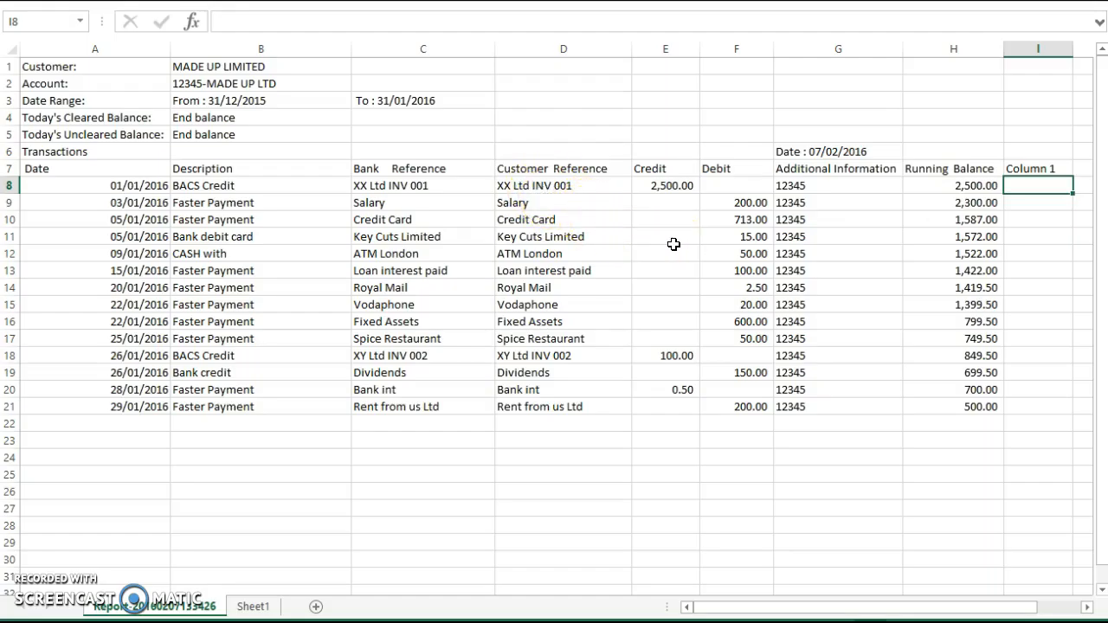
- Enter the formula =-E8 in I8 to bring in the first transaction's credit as a negative
{"action": "type", "text": "=-"}
{"action": "key", "text": "Left"}
{"action": "key", "text": "Left"}
{"action": "key", "text": "Left"}
{"action": "key", "text": "Left"}
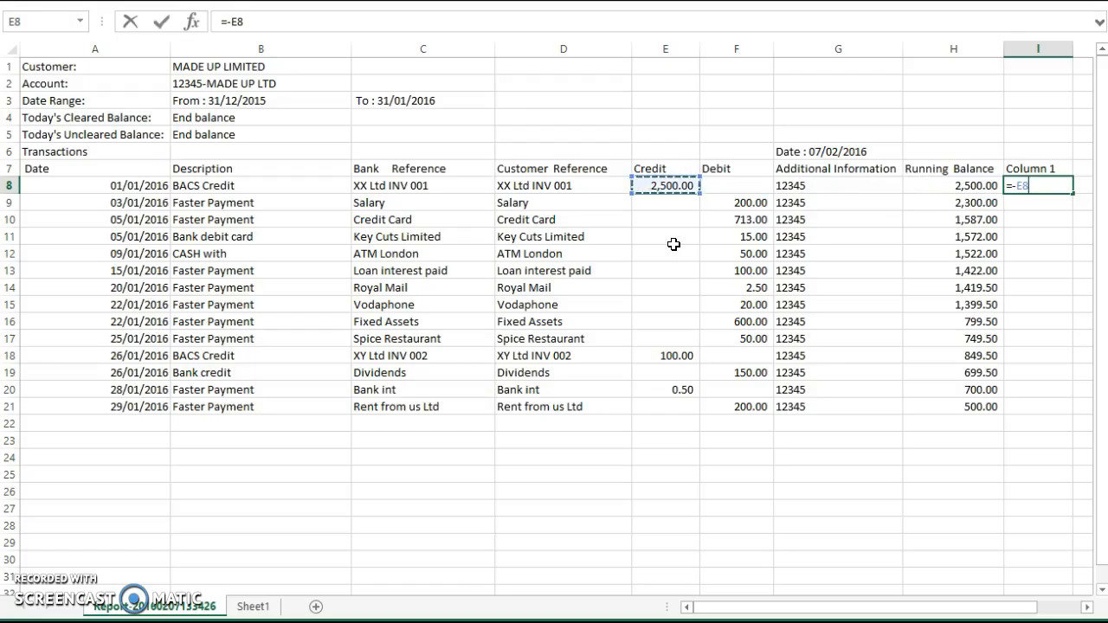
{"action": "key", "text": "Return"}
{"action": "key", "text": "Up"}
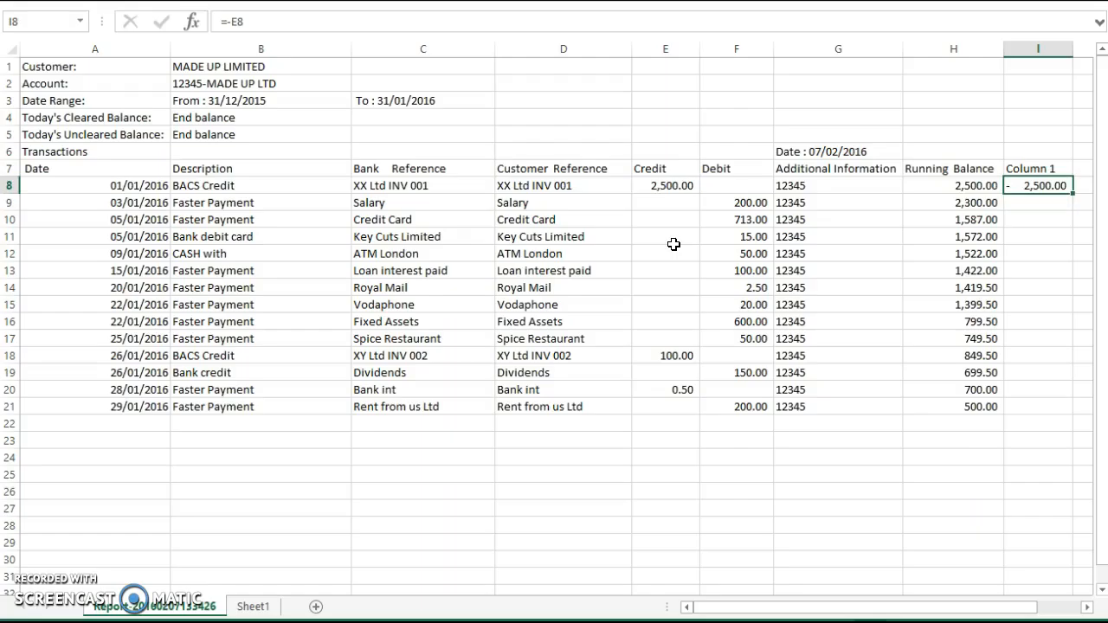
- Link I9 and I10 to their debit amounts with the formulas =F9 and =F10
{"action": "key", "text": "Down"}
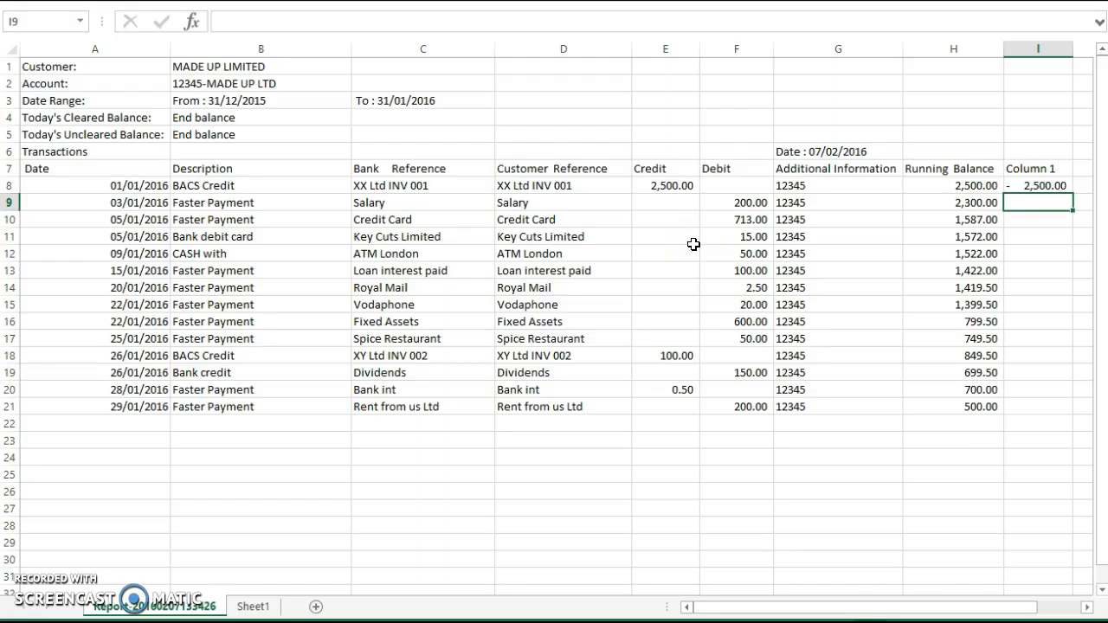
{"action": "type", "text": "="}
{"action": "key", "text": "Left"}
{"action": "key", "text": "Left"}
{"action": "key", "text": "Left"}
{"action": "key", "text": "Return"}
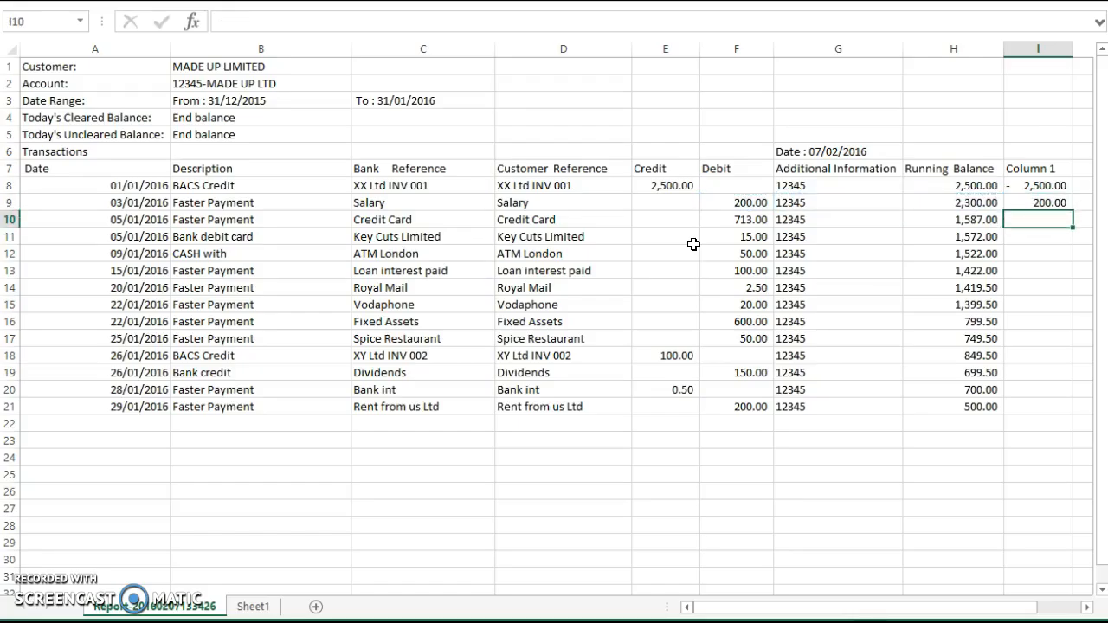
{"action": "type", "text": "="}
{"action": "key", "text": "Left"}
{"action": "key", "text": "Left"}
{"action": "key", "text": "Left"}
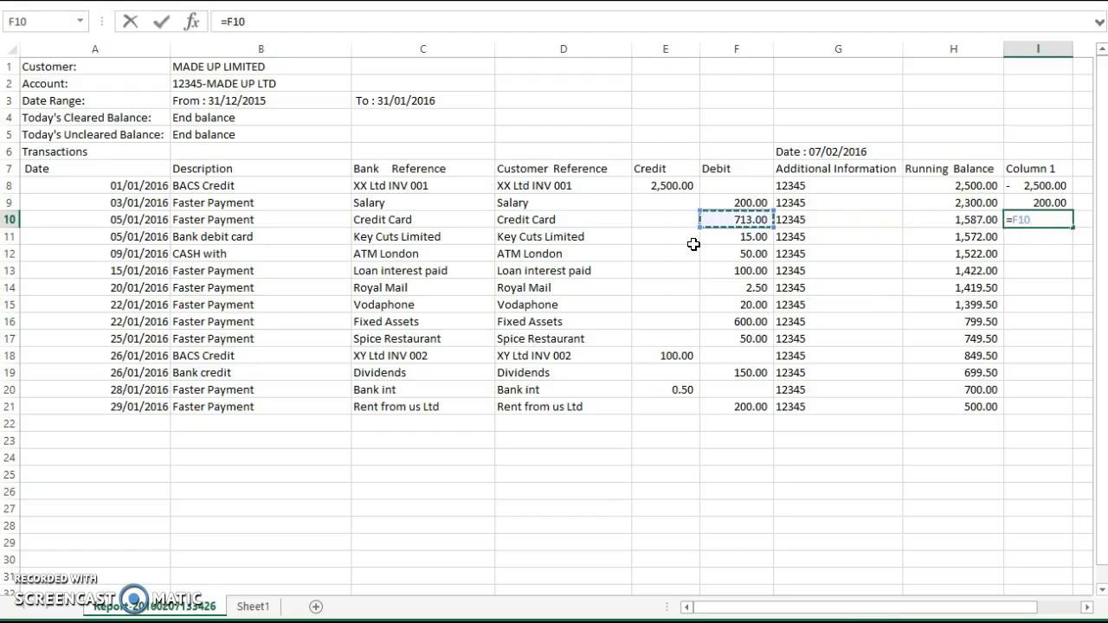
{"action": "key", "text": "Return"}
- Link I11, I12 and I13 to the debit amounts in column F of the same rows
{"action": "type", "text": "="}
{"action": "key", "text": "Left"}
{"action": "key", "text": "Left"}
{"action": "key", "text": "Left"}
{"action": "key", "text": "Return"}
{"action": "type", "text": "="}
{"action": "key", "text": "Left"}
{"action": "key", "text": "Left"}
{"action": "key", "text": "Left"}
{"action": "key", "text": "Return"}
{"action": "type", "text": "="}
{"action": "key", "text": "Left"}
{"action": "key", "text": "Left"}
{"action": "key", "text": "Left"}
{"action": "key", "text": "Return"}
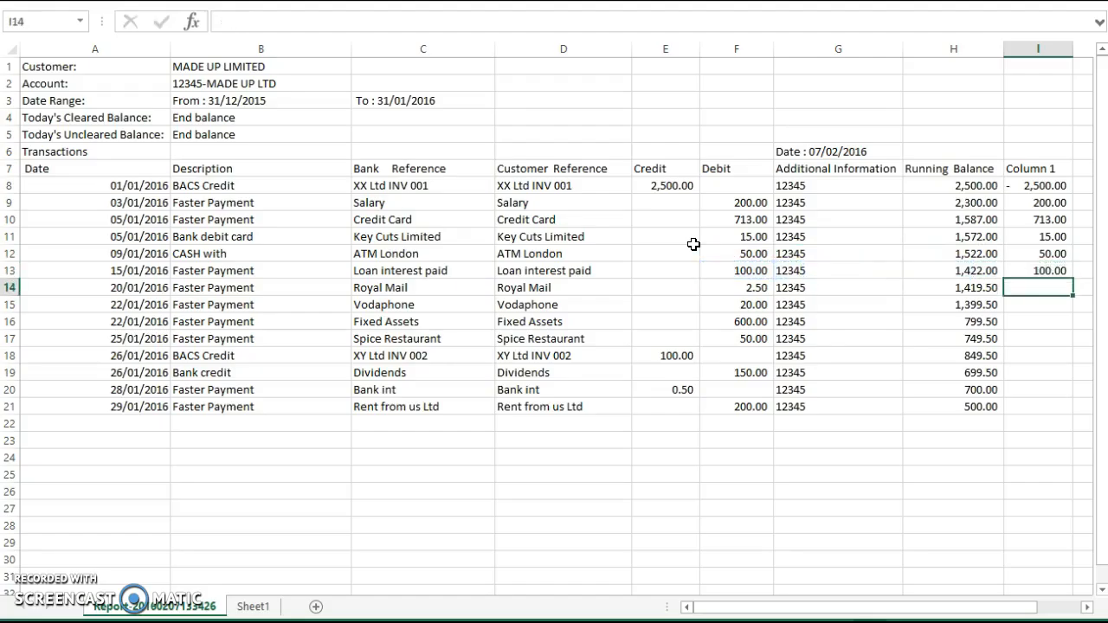
- Enter =F14 in I14 and fill the formula down to I17
{"action": "type", "text": "="}
{"action": "key", "text": "Left"}
{"action": "key", "text": "Left"}
{"action": "key", "text": "Left"}
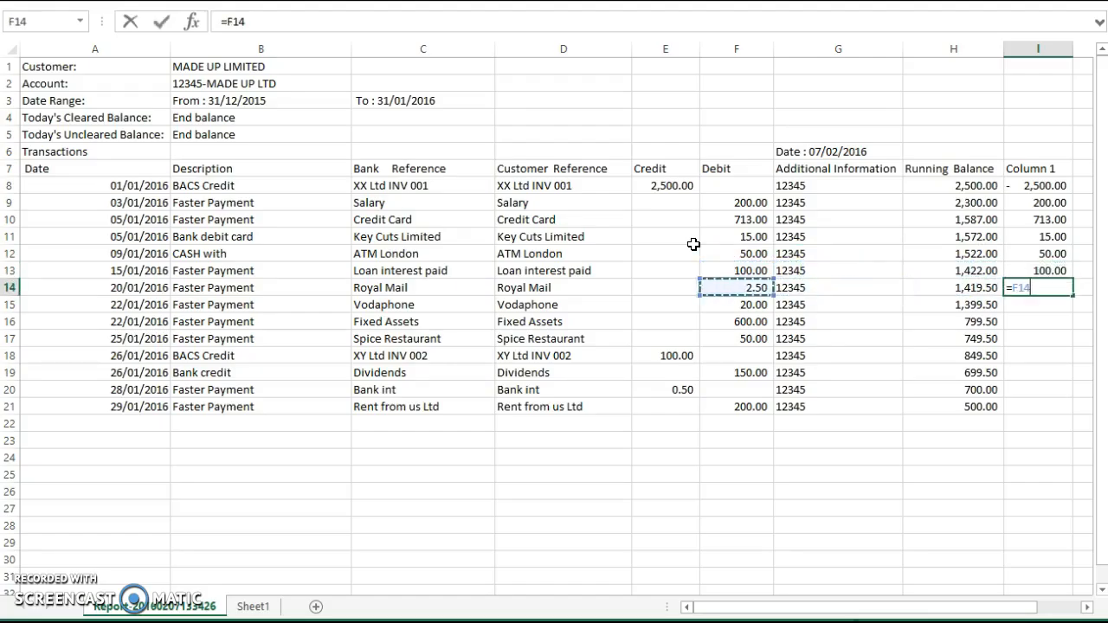
{"action": "key", "text": "Return"}
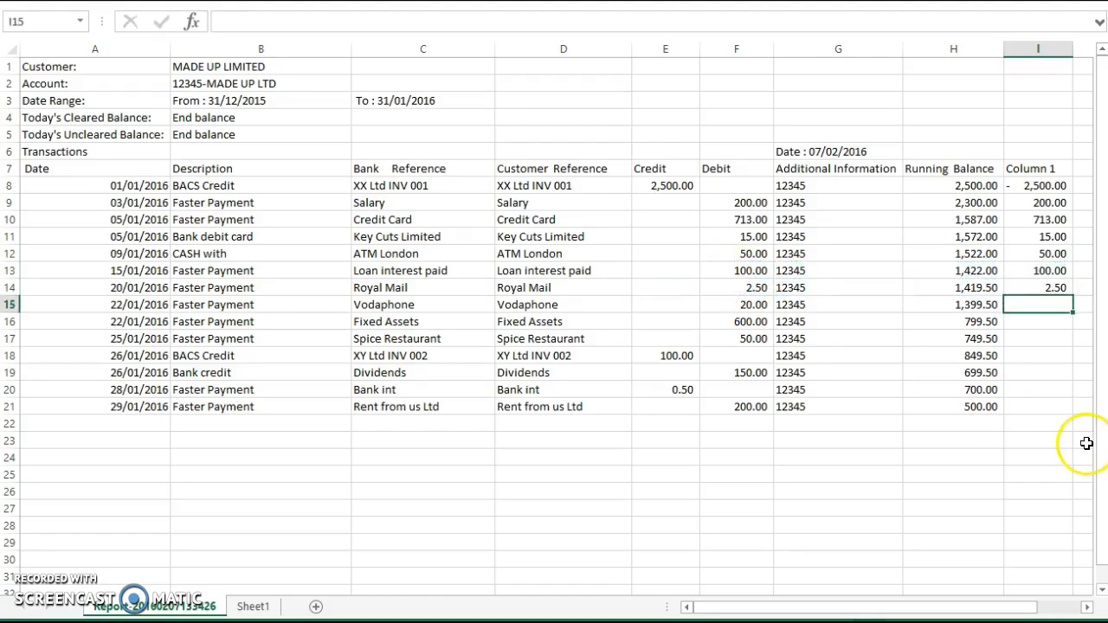
{"action": "left_click", "coordinate": [1061, 290]}
{"action": "left_click_drag", "start_coordinate": [1074, 298], "coordinate": [1070, 347]}
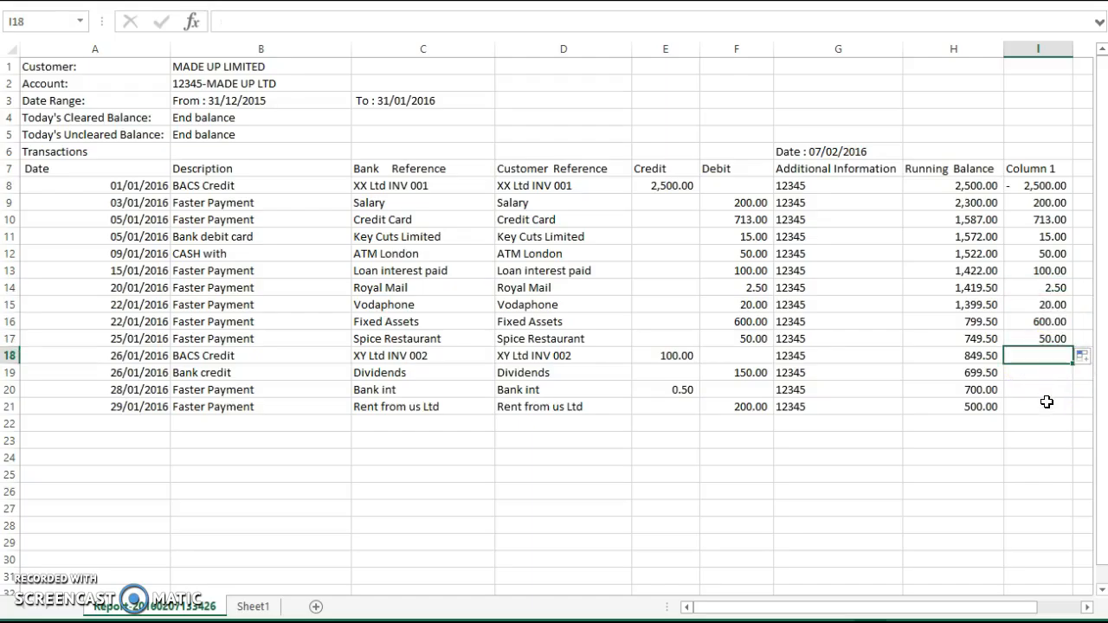
- Enter the formula =-E18 in I18 for the XY Ltd INV 002 credit
{"action": "type", "text": "="}
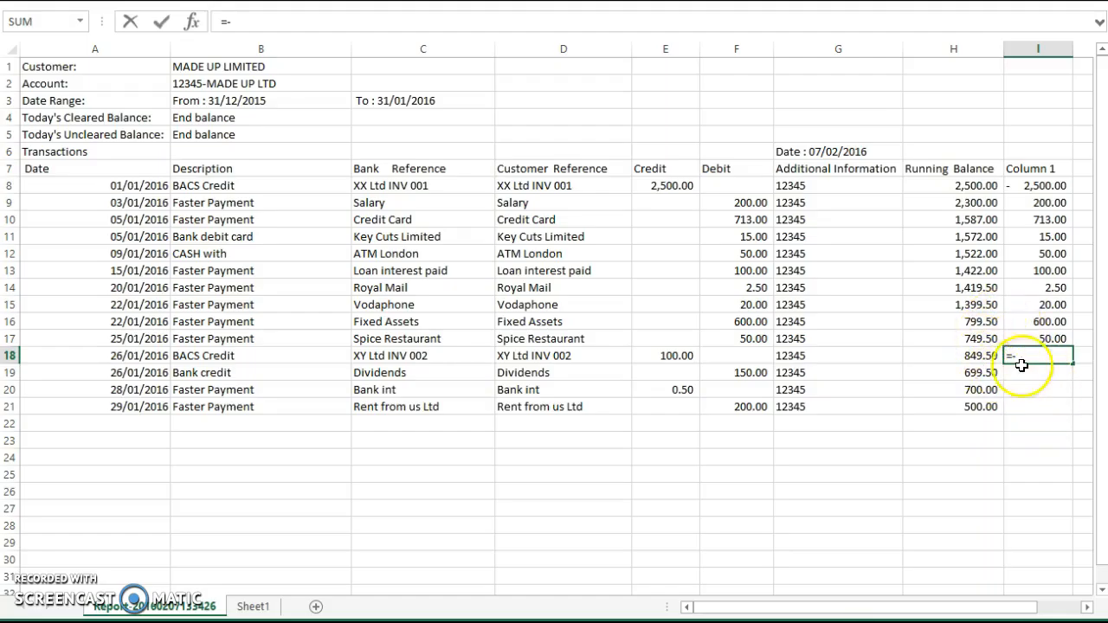
{"action": "type", "text": "-"}
{"action": "key", "text": "Left"}
{"action": "key", "text": "Left"}
{"action": "key", "text": "Left"}
{"action": "key", "text": "Left"}
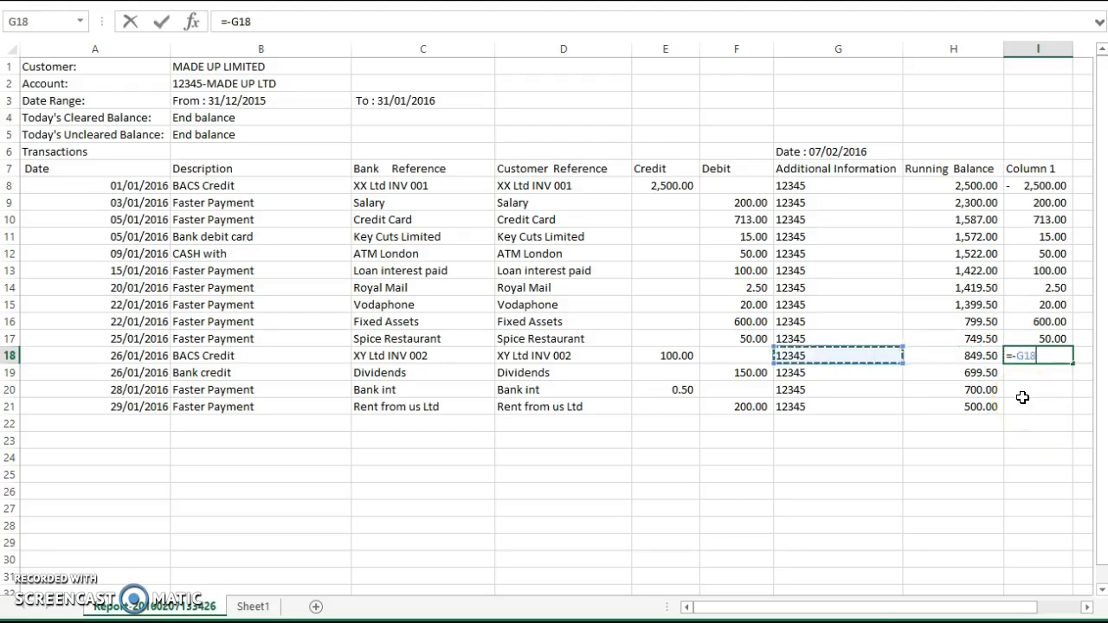
{"action": "key", "text": "Return"}
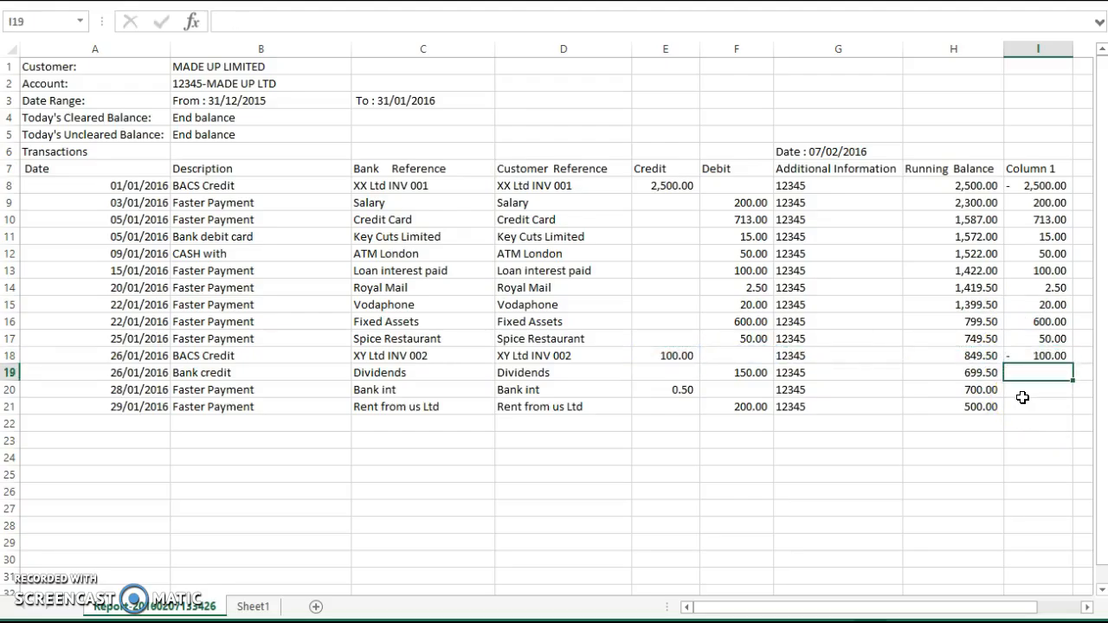
- Enter the formula =F19 in I19 for the Dividends debit
{"action": "type", "text": "="}
{"action": "key", "text": "Left"}
{"action": "key", "text": "Left"}
{"action": "key", "text": "Left"}
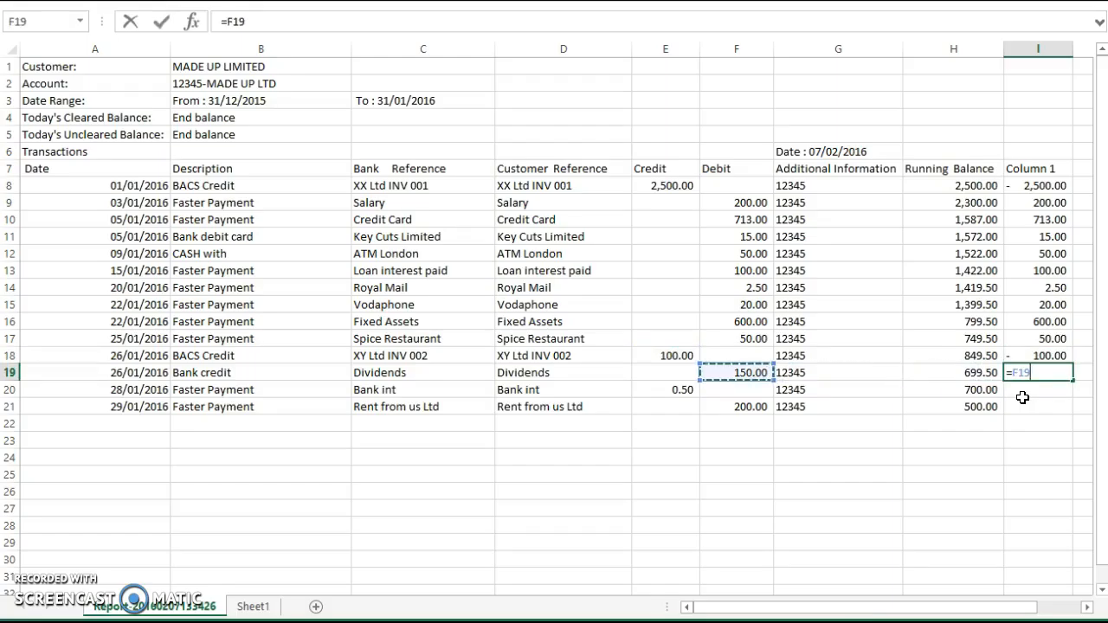
{"action": "key", "text": "Return"}
- Enter the formula =-E20 in I20 for the bank interest credit
{"action": "type", "text": "=-"}
{"action": "key", "text": "Left"}
{"action": "key", "text": "Left"}
{"action": "key", "text": "Left"}
{"action": "key", "text": "Left"}
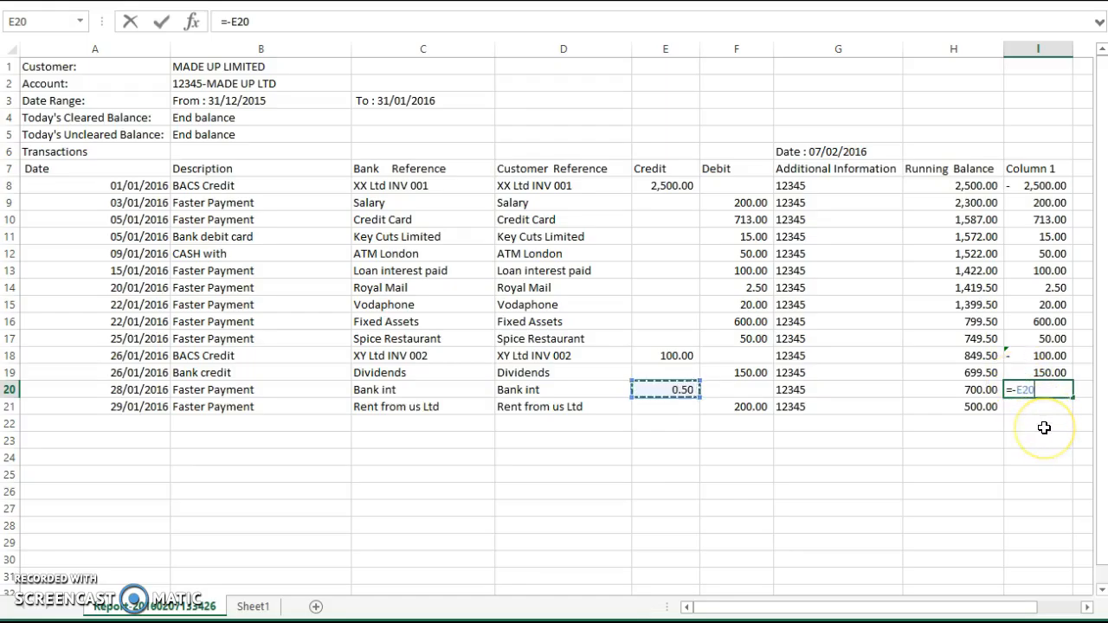
{"action": "key", "text": "Return"}
- Enter the formula =F21 in I21 for the rent debit
{"action": "type", "text": "="}
{"action": "key", "text": "Left"}
{"action": "key", "text": "Left"}
{"action": "key", "text": "Left"}
{"action": "key", "text": "Left"}
{"action": "key", "text": "Right"}
{"action": "key", "text": "Return"}
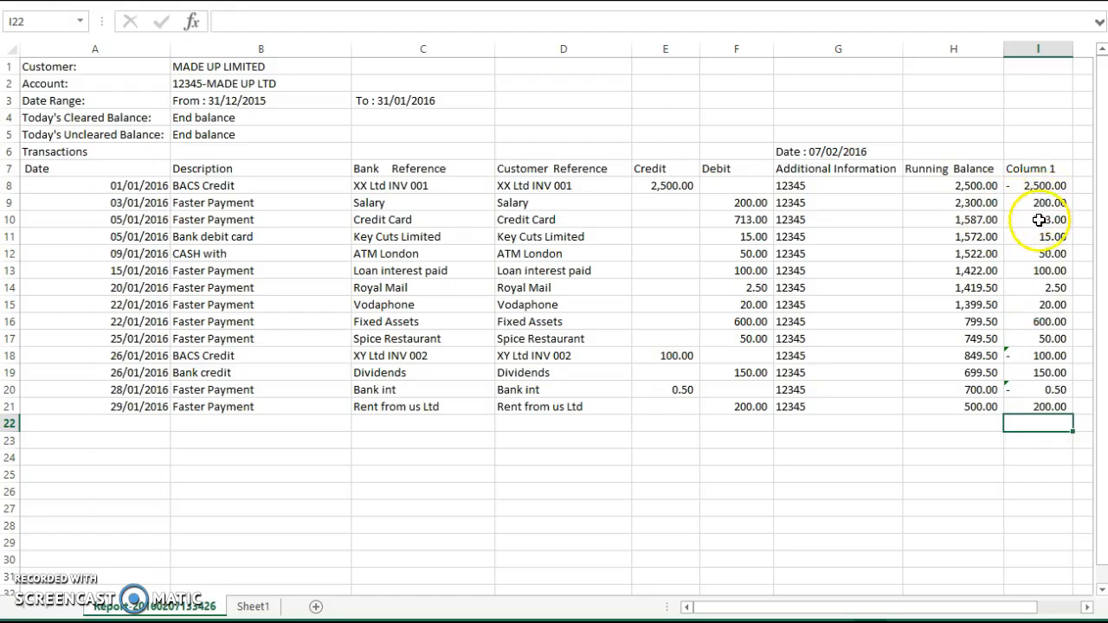
- Clear the individual formulas from I8:I21 under Column 1 and return to I8
{"action": "left_click_drag", "start_coordinate": [1035, 186], "coordinate": [1037, 411]}
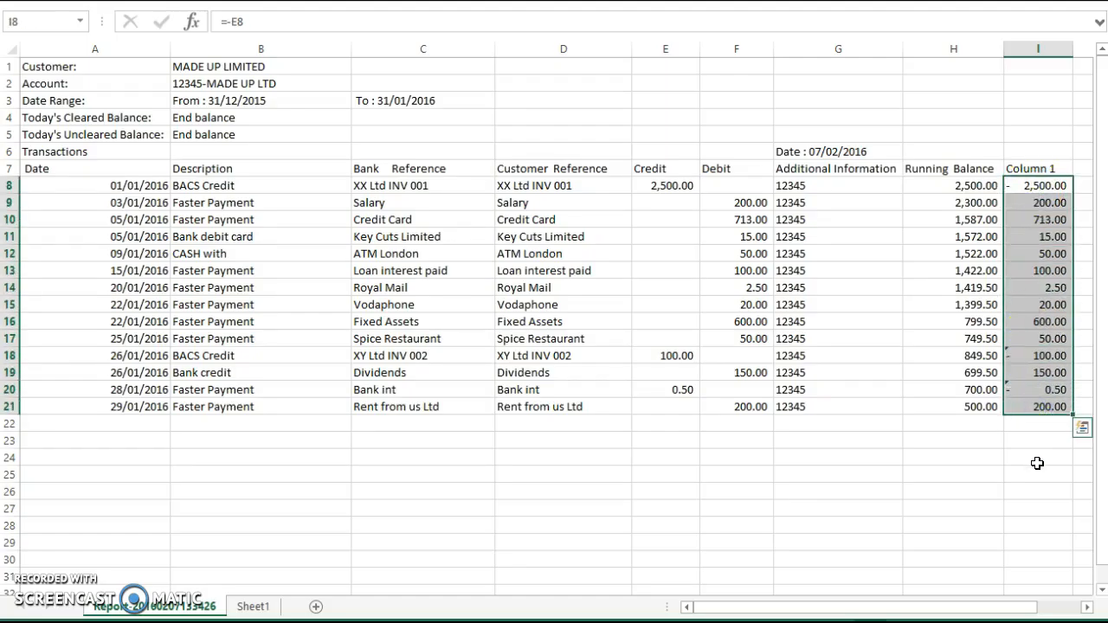
{"action": "key", "text": "Delete"}
{"action": "key", "text": "Up"}
{"action": "key", "text": "Down"}
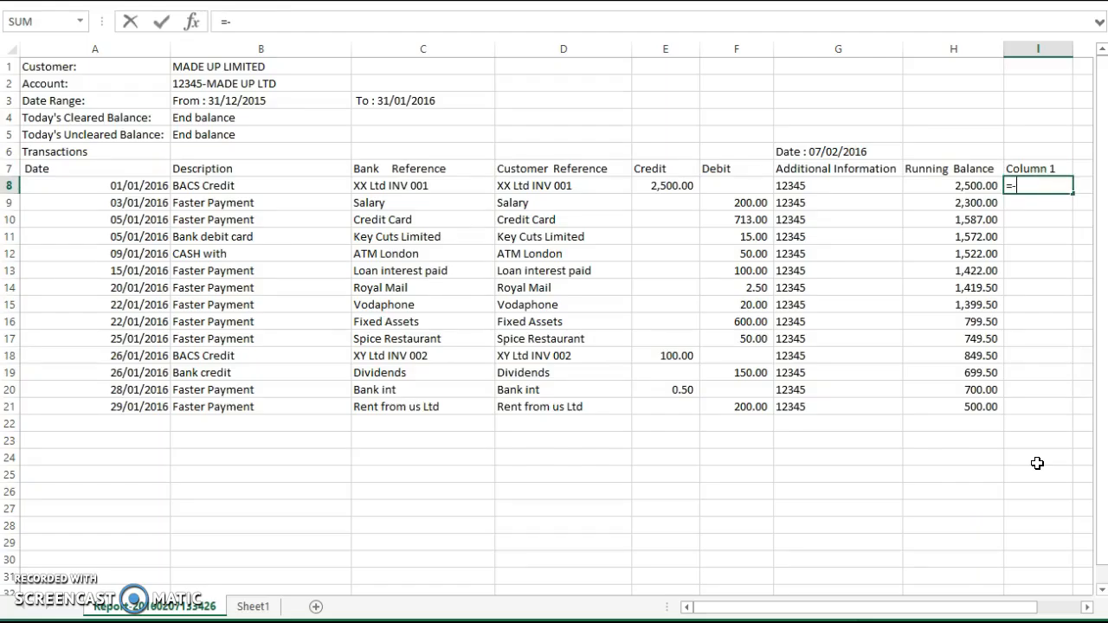
- Enter the combined formula =-E8+F8 in I8 to net the credit and debit columns
{"action": "key", "text": "Left"}
{"action": "key", "text": "Left"}
{"action": "key", "text": "Left"}
{"action": "key", "text": "Left"}
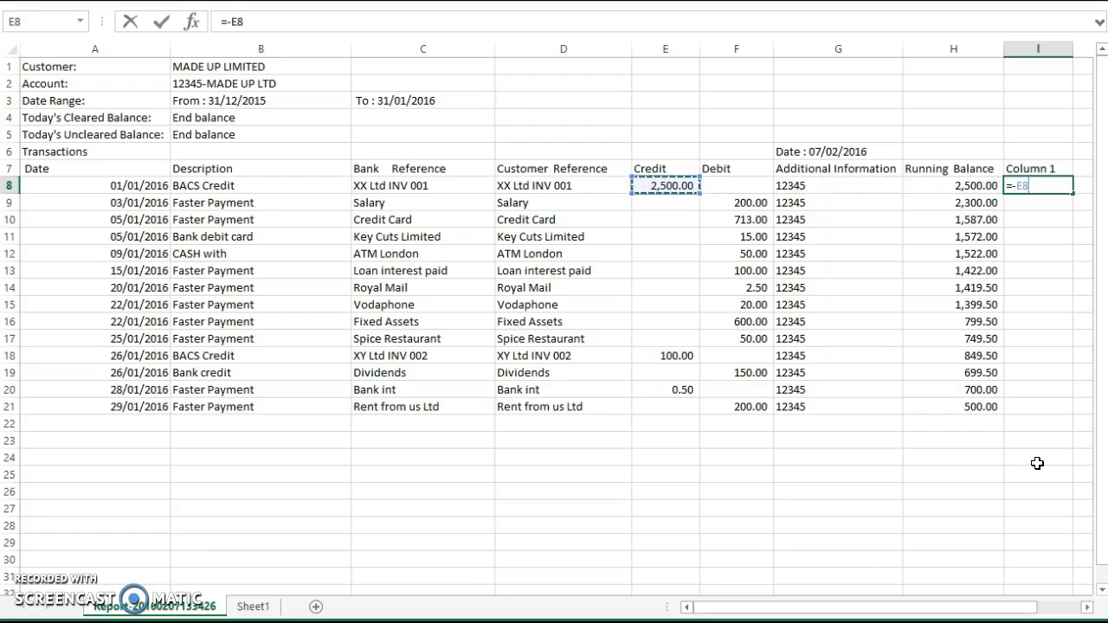
{"action": "type", "text": "+"}
{"action": "key", "text": "Left"}
{"action": "key", "text": "Left"}
{"action": "key", "text": "Left"}
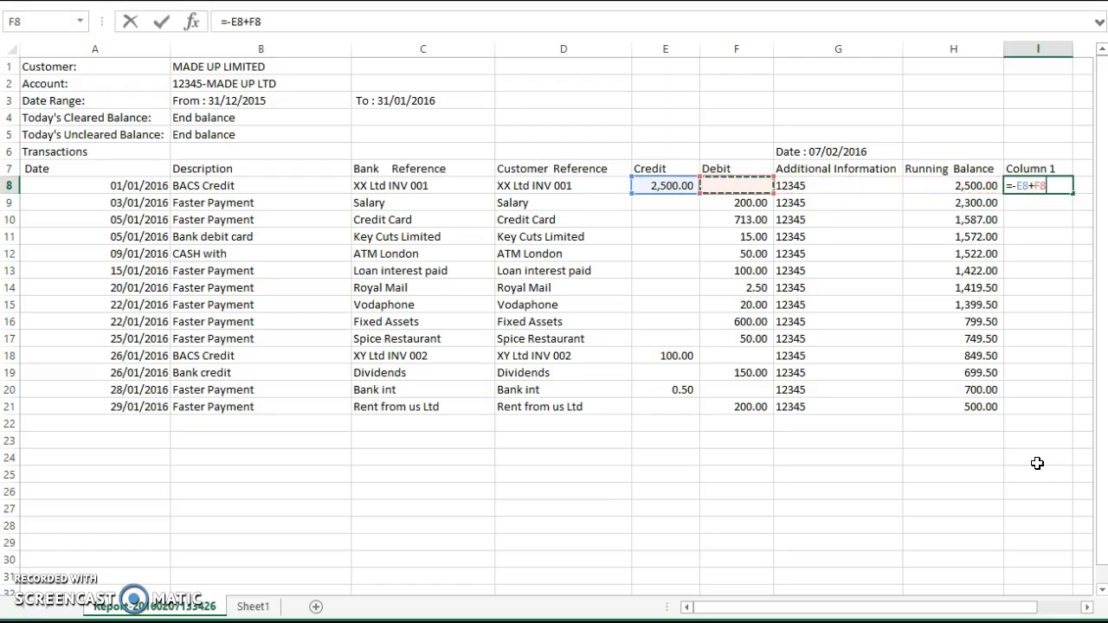
{"action": "key", "text": "Return"}
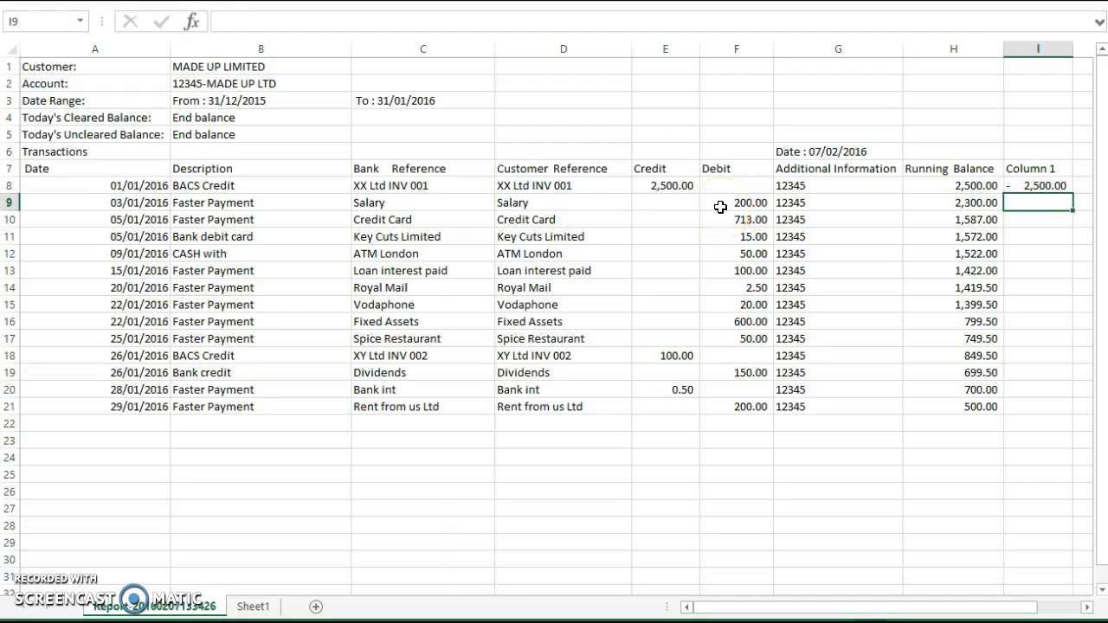
- Fill the I8 formula down through I21 to cover every transaction
{"action": "left_click", "coordinate": [1035, 187]}
{"action": "left_click_drag", "start_coordinate": [1073, 192], "coordinate": [1068, 412]}
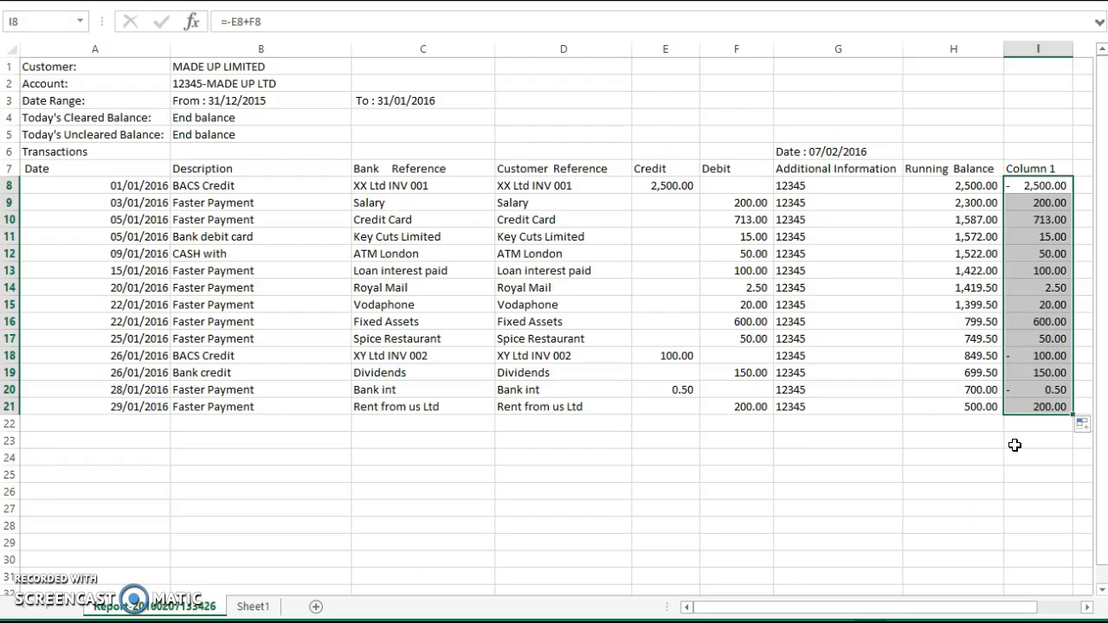
{"action": "left_click", "coordinate": [1004, 445]}
- View the Month 1 sheet of the Bank transactions workbook and return to the Example bank transactions workbook
{"action": "mouse_move", "coordinate": [526, 622]}
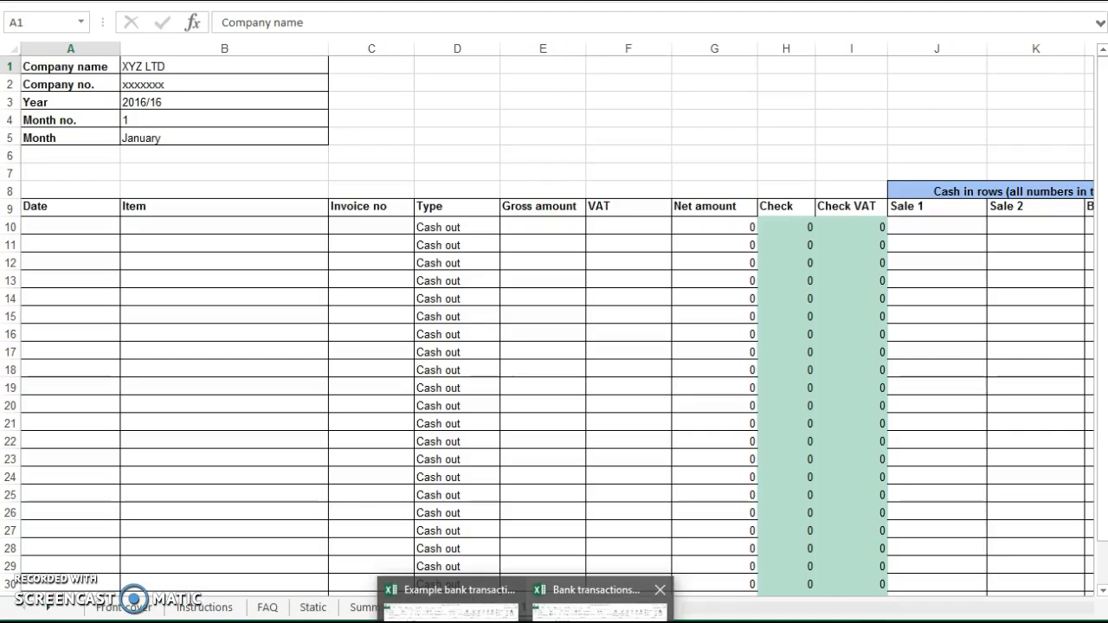
{"action": "left_click", "coordinate": [599, 607]}
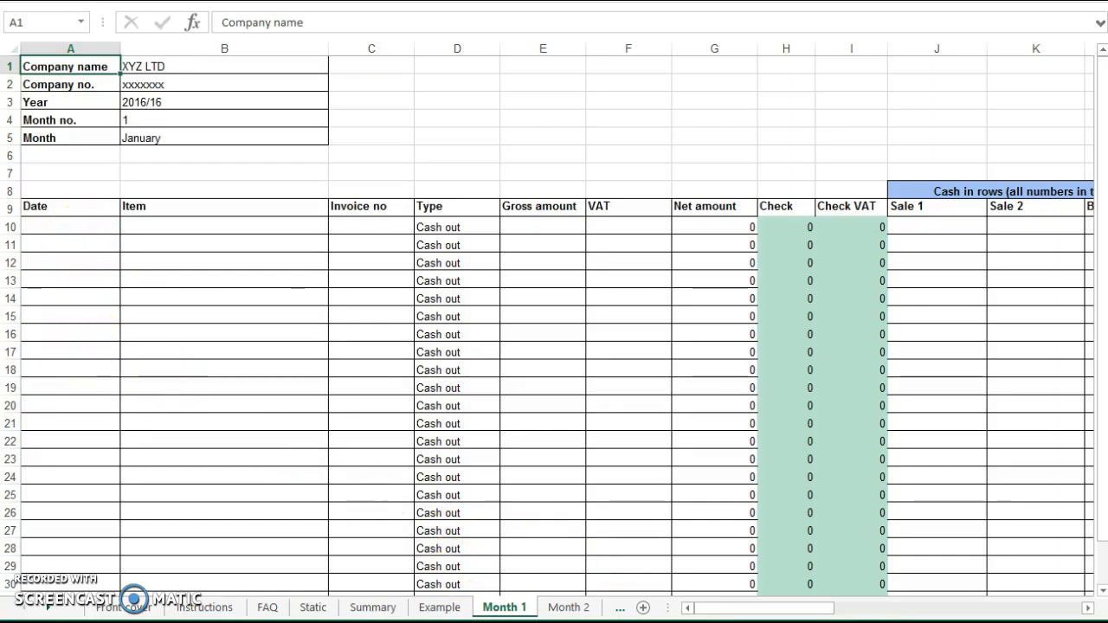
{"action": "left_click", "coordinate": [529, 621]}
{"action": "left_click", "coordinate": [451, 605]}
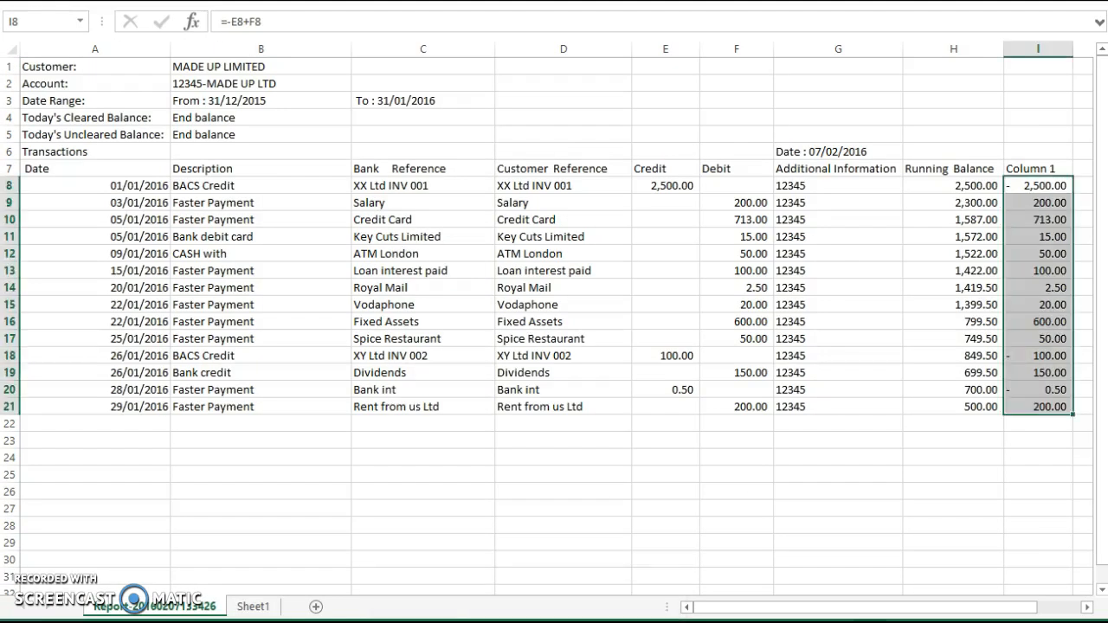
- Copy the transaction dates in A8:A21 and switch to the Month 1 sheet of the Bank transactions workbook
{"action": "left_click_drag", "start_coordinate": [116, 186], "coordinate": [125, 407]}
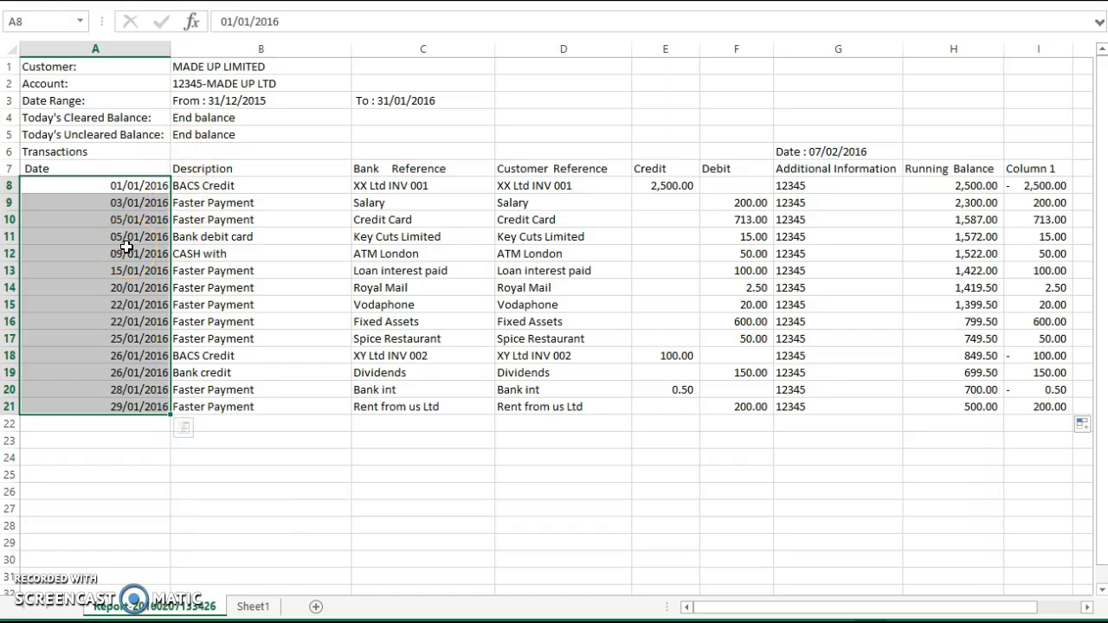
{"action": "key", "text": "ctrl+c"}
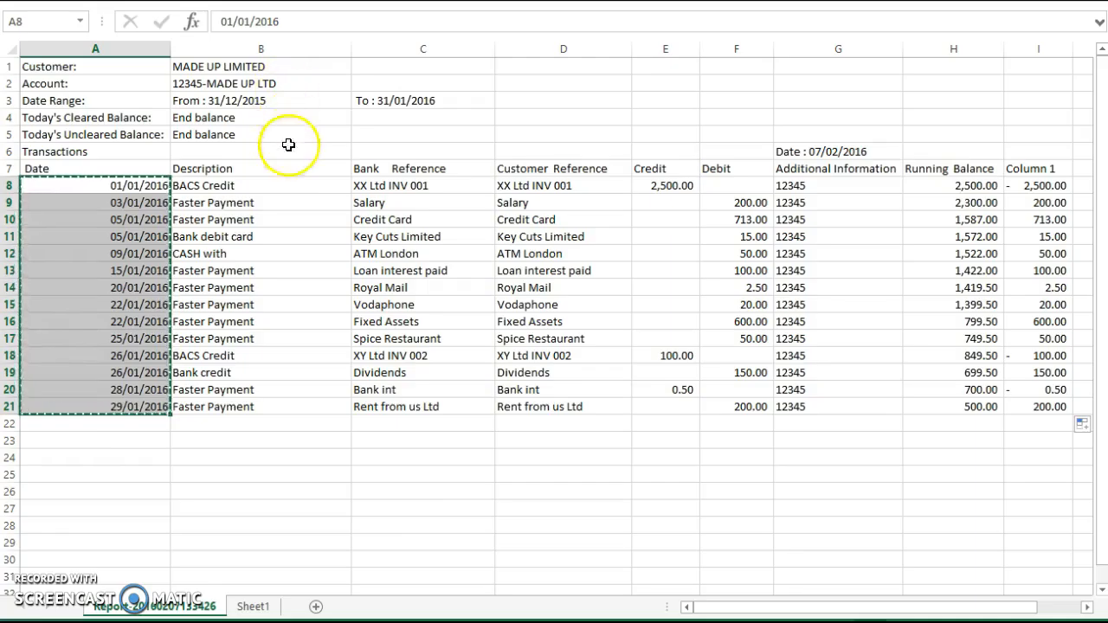
{"action": "left_click", "coordinate": [526, 621]}
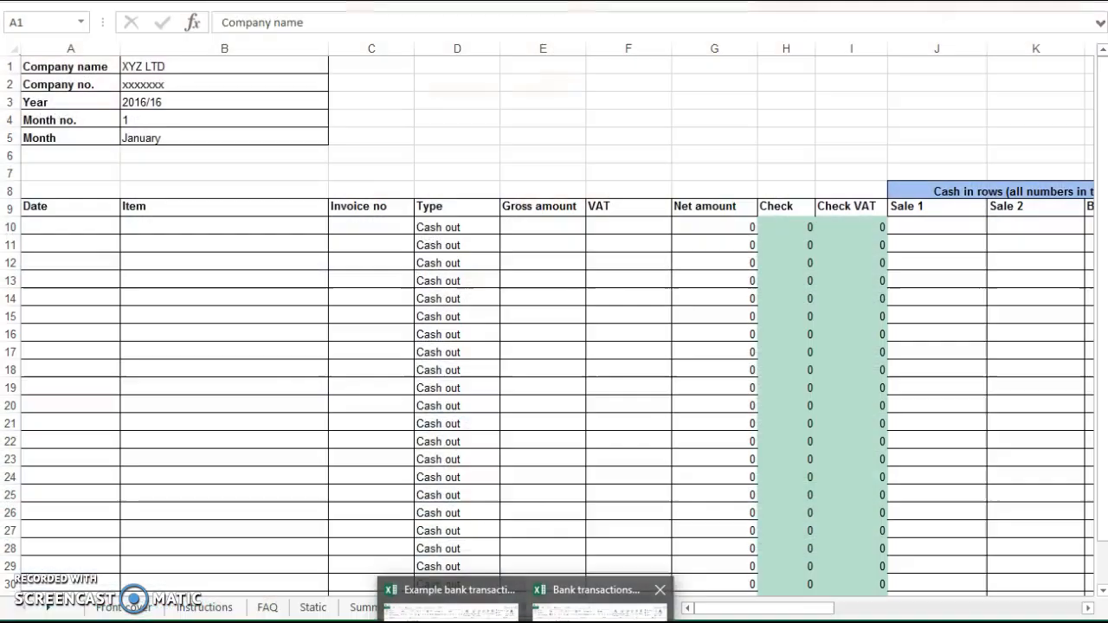
{"action": "left_click", "coordinate": [599, 606]}
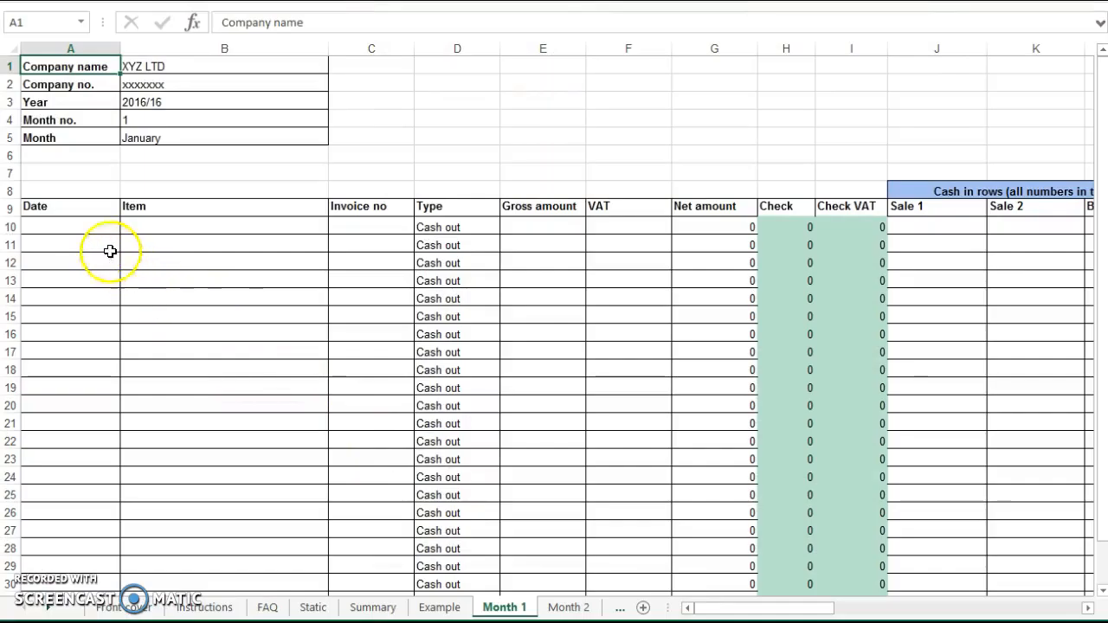
- Try a plain paste of the copied dates into the Date column from A10, and clear them again
{"action": "left_click", "coordinate": [67, 228]}
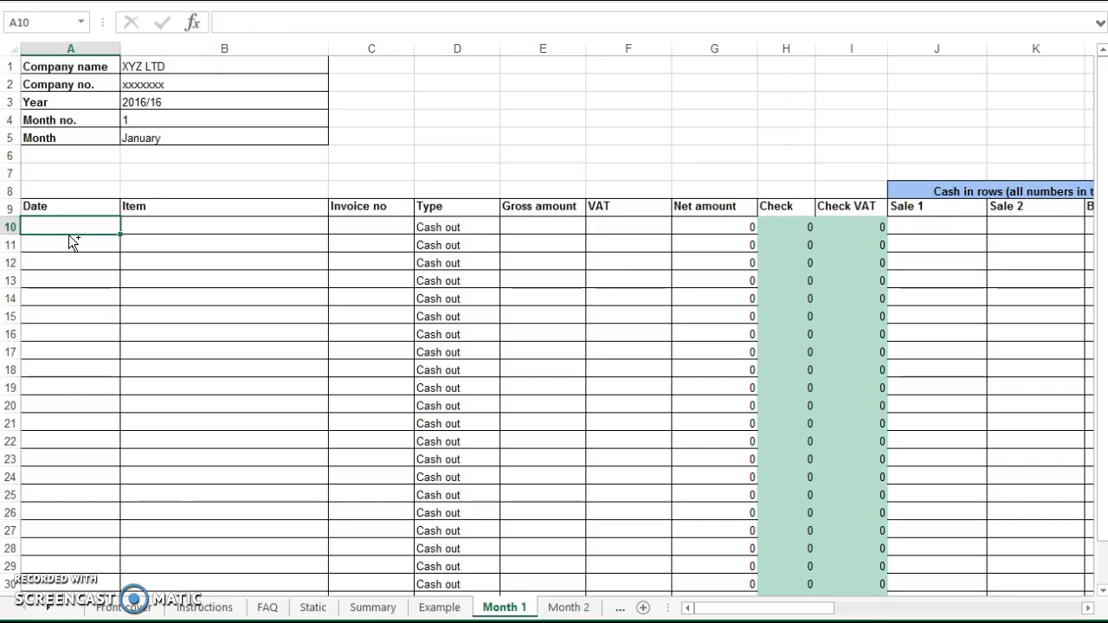
{"action": "key", "text": "ctrl+v"}
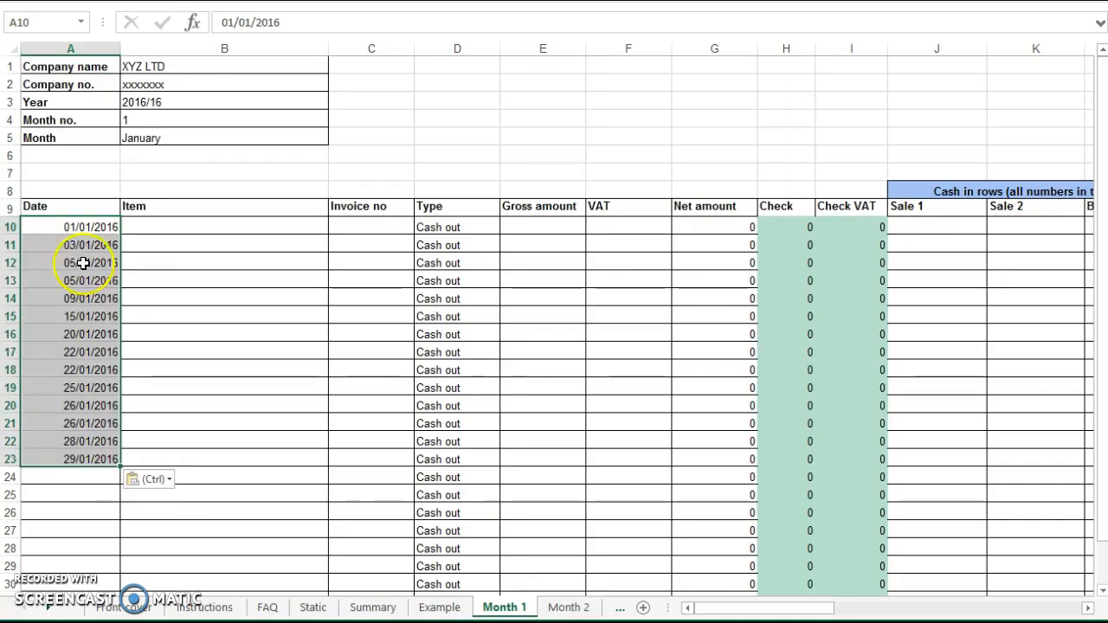
{"action": "key", "text": "Delete"}
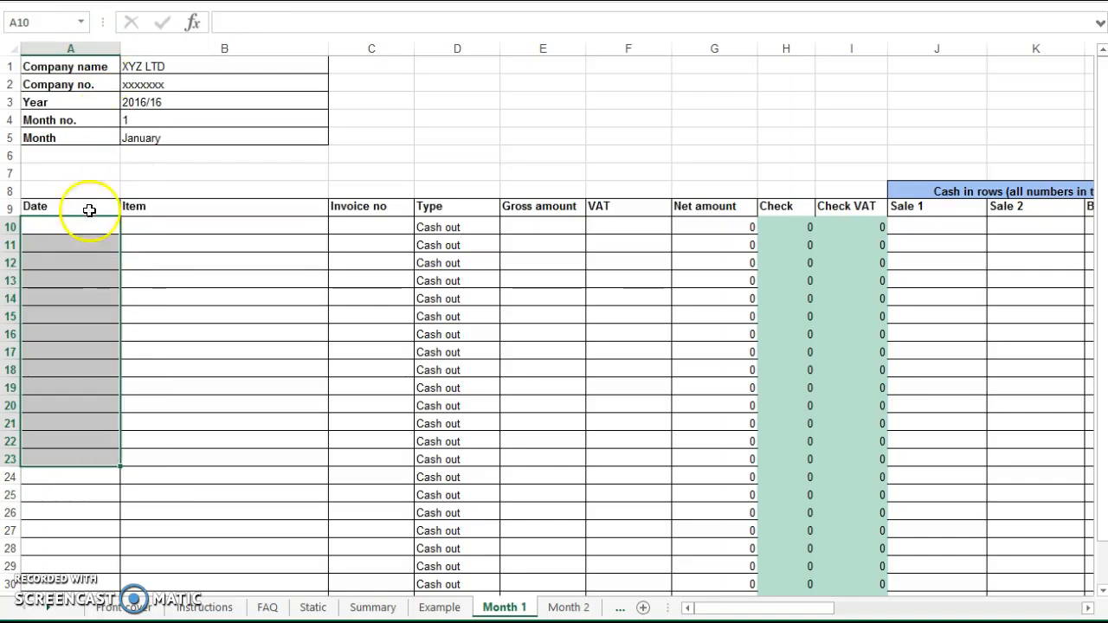
- Paste the copied dates into the Date column from A10 and return to the Example bank transactions workbook
{"action": "right_click", "coordinate": [85, 225]}
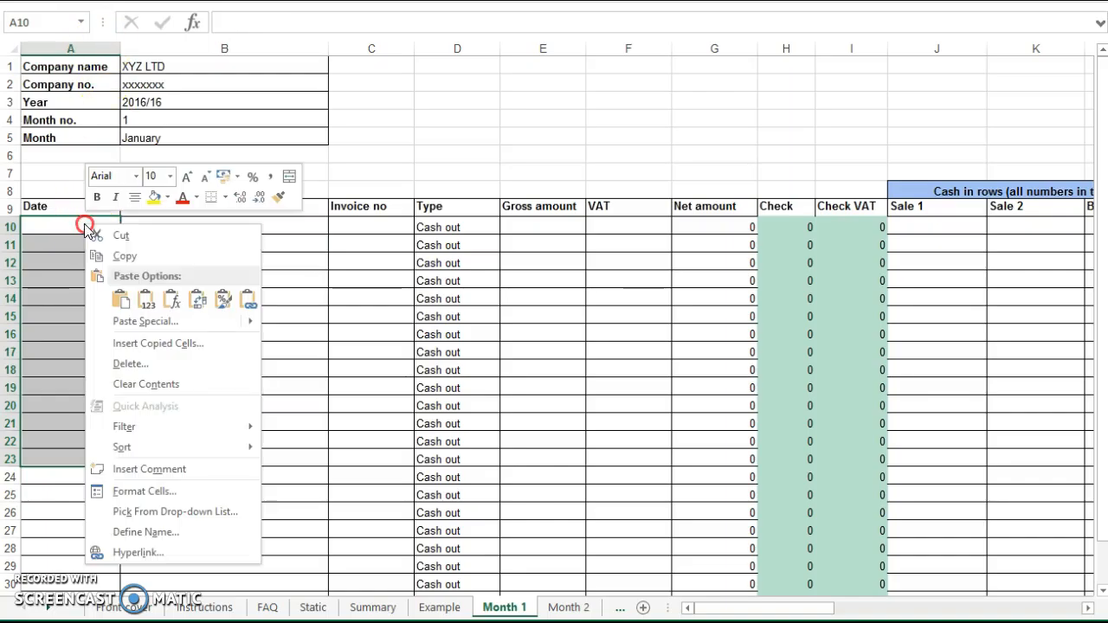
{"action": "left_click", "coordinate": [122, 299]}
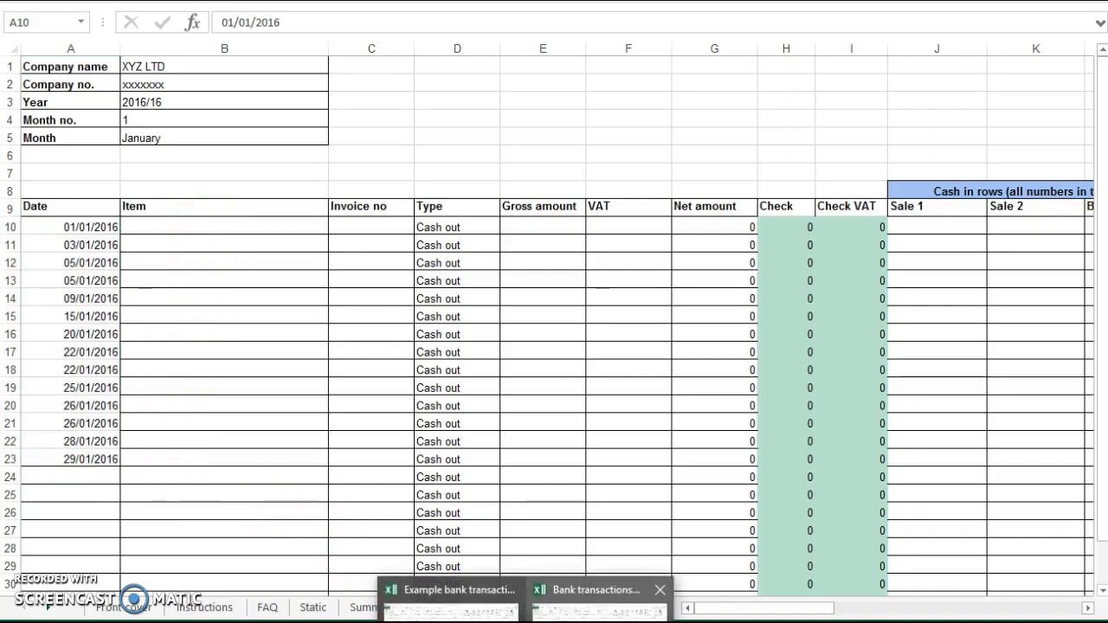
{"action": "left_click", "coordinate": [441, 597]}
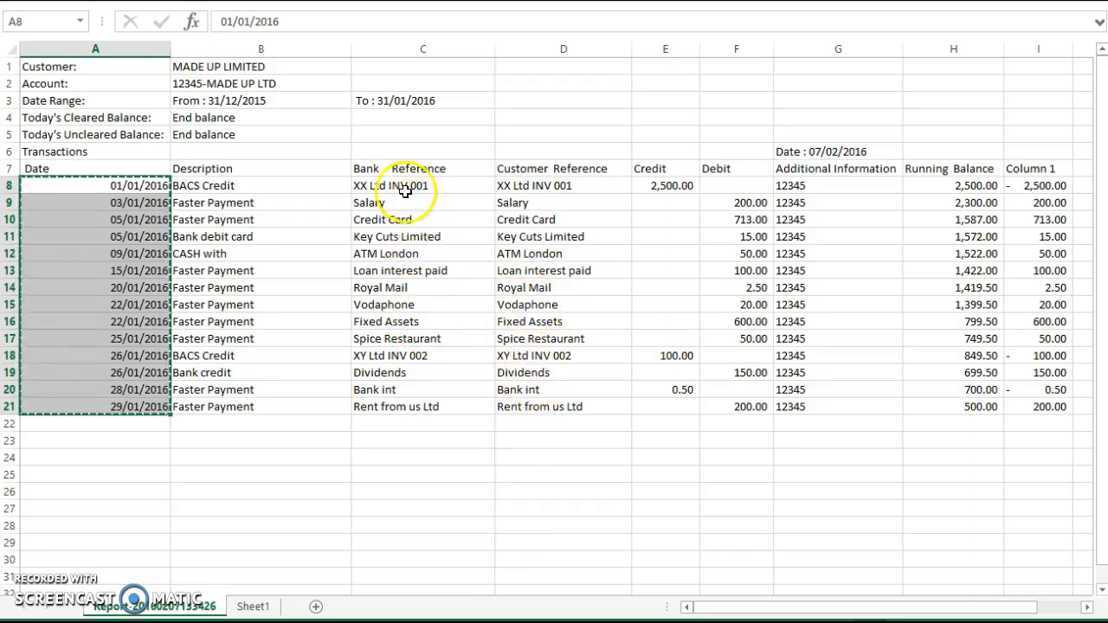
- Copy the bank references in C8:C21 and switch to the Month 1 sheet of the Bank transactions workbook
{"action": "left_click_drag", "start_coordinate": [404, 184], "coordinate": [452, 409]}
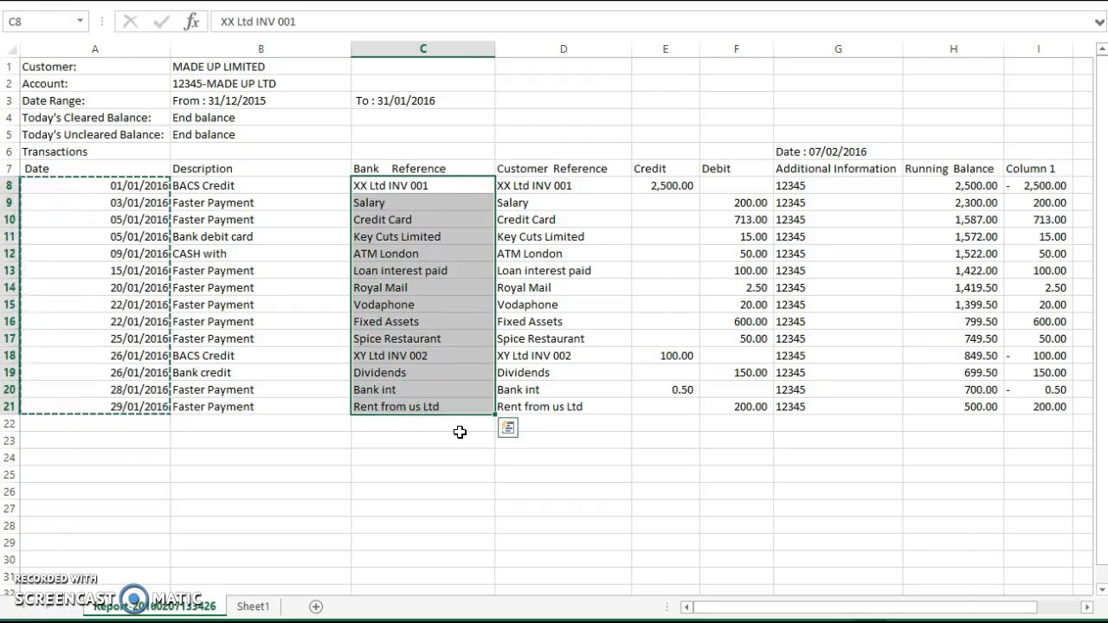
{"action": "key", "text": "ctrl+c"}
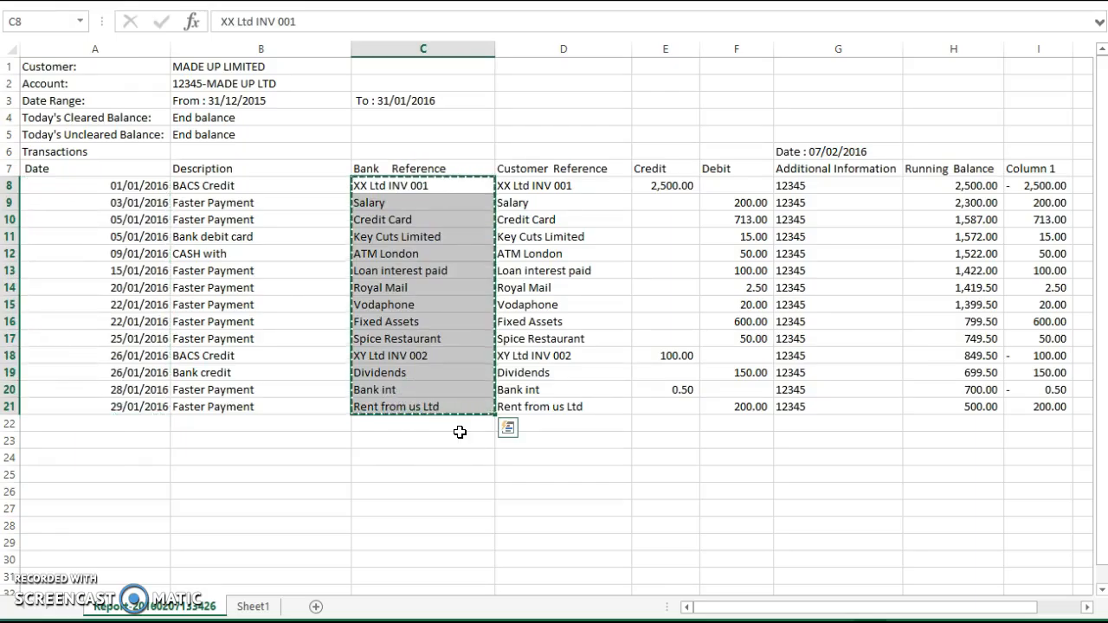
{"action": "left_click", "coordinate": [524, 622]}
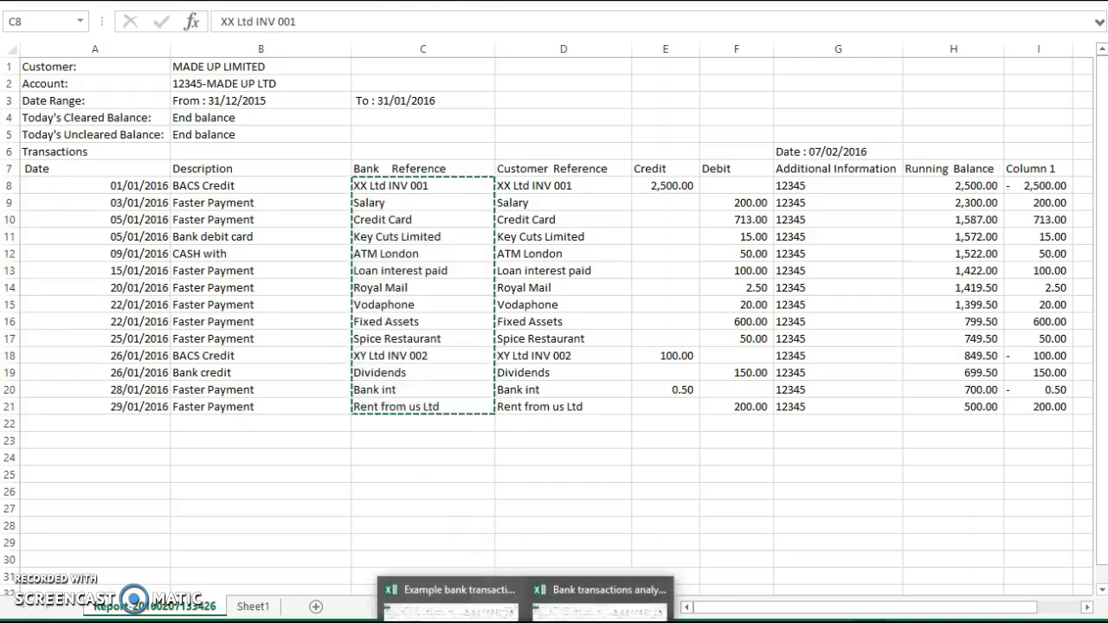
{"action": "left_click", "coordinate": [599, 609]}
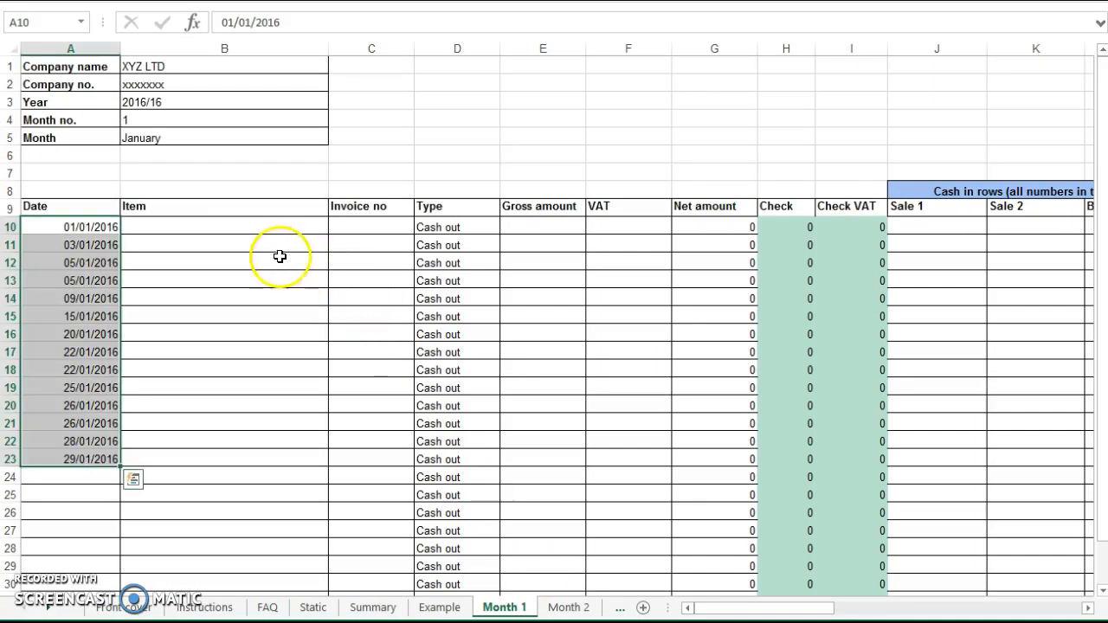
- Paste the copied references into the Item column from B10 and return to the Example bank transactions workbook
{"action": "right_click", "coordinate": [229, 224]}
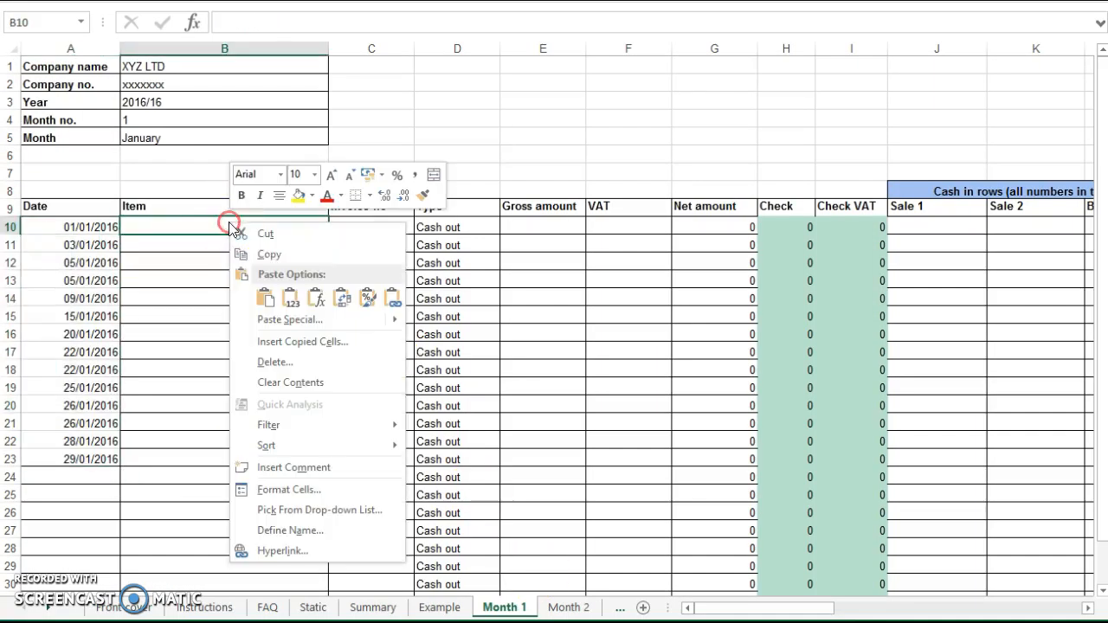
{"action": "left_click", "coordinate": [265, 299]}
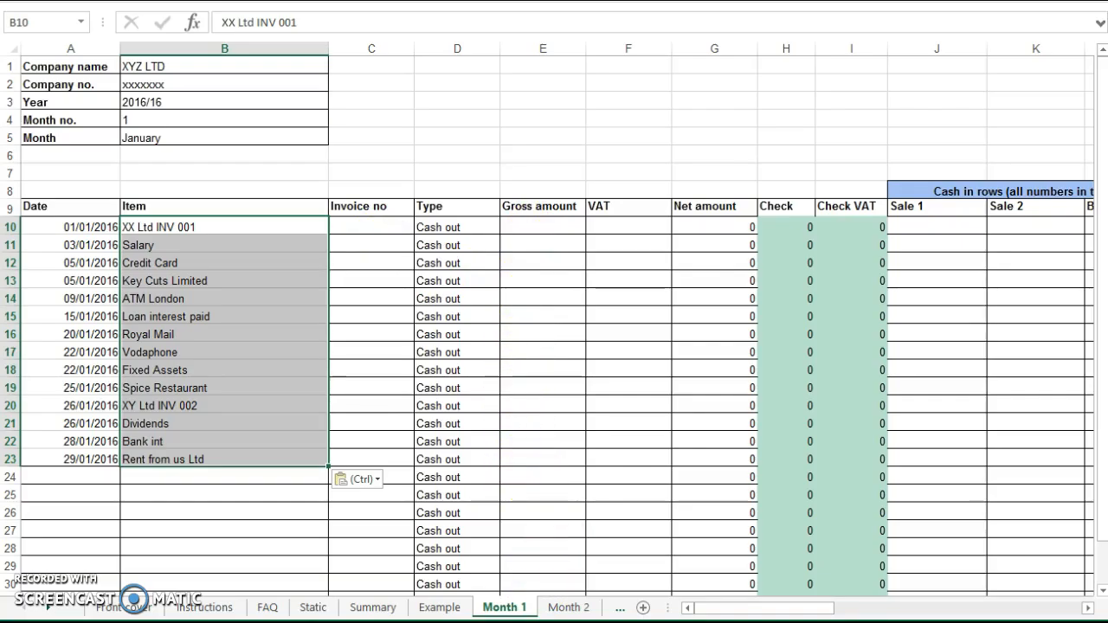
{"action": "left_click", "coordinate": [526, 622]}
{"action": "left_click", "coordinate": [597, 614]}
{"action": "left_click", "coordinate": [526, 622]}
{"action": "left_click", "coordinate": [447, 602]}
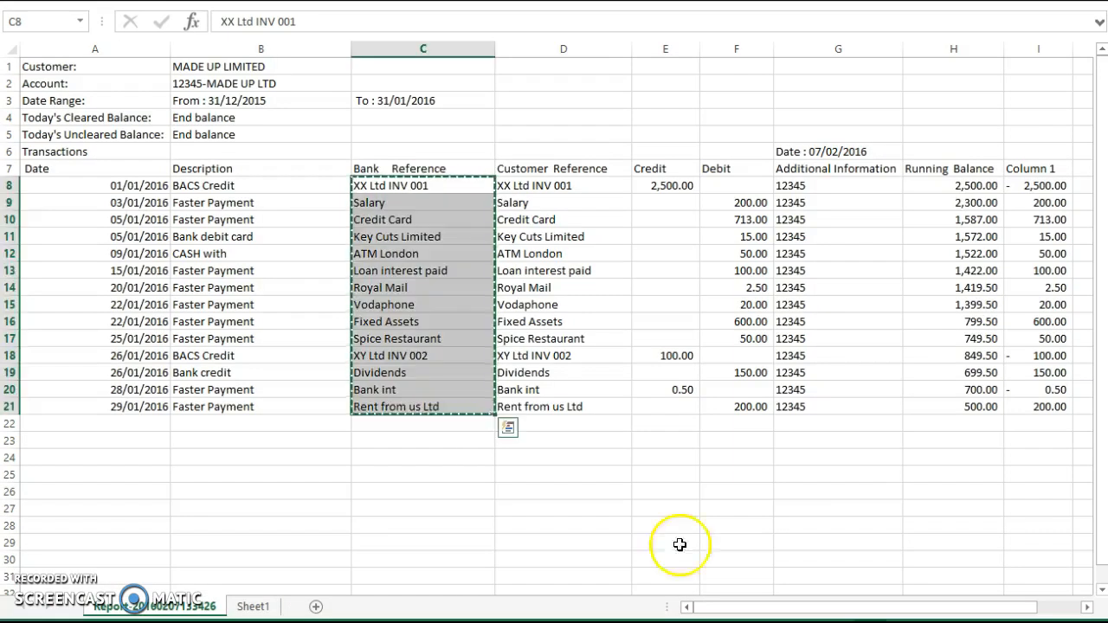
- Copy the signed amounts in I8:I21 and switch to the Month 1 sheet of the Bank transactions workbook
{"action": "left_click_drag", "start_coordinate": [1036, 186], "coordinate": [1054, 405]}
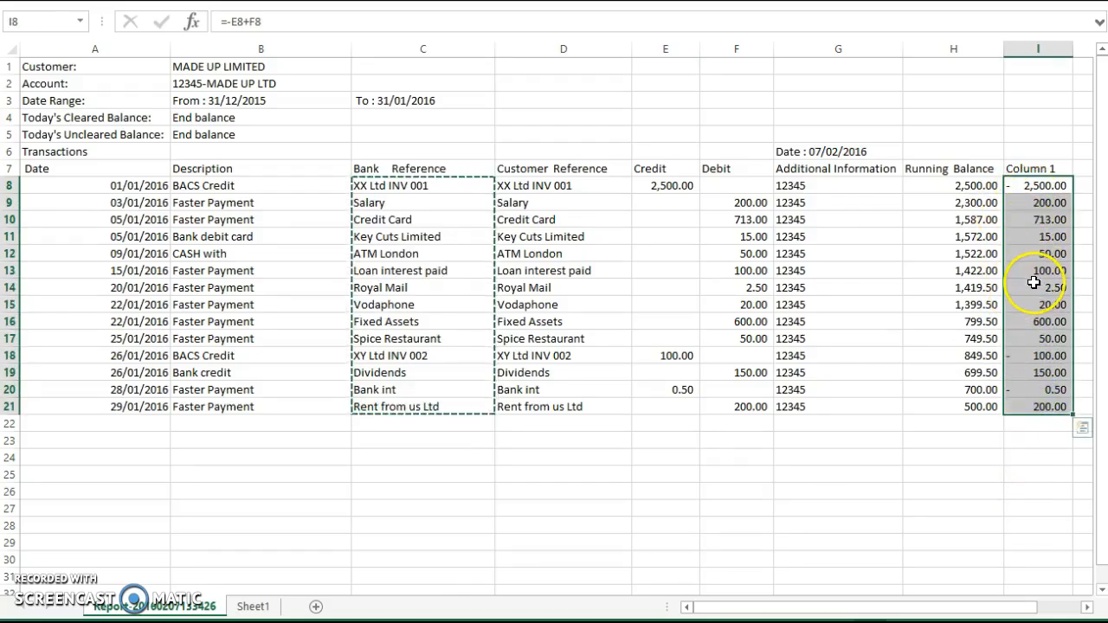
{"action": "key", "text": "ctrl+c"}
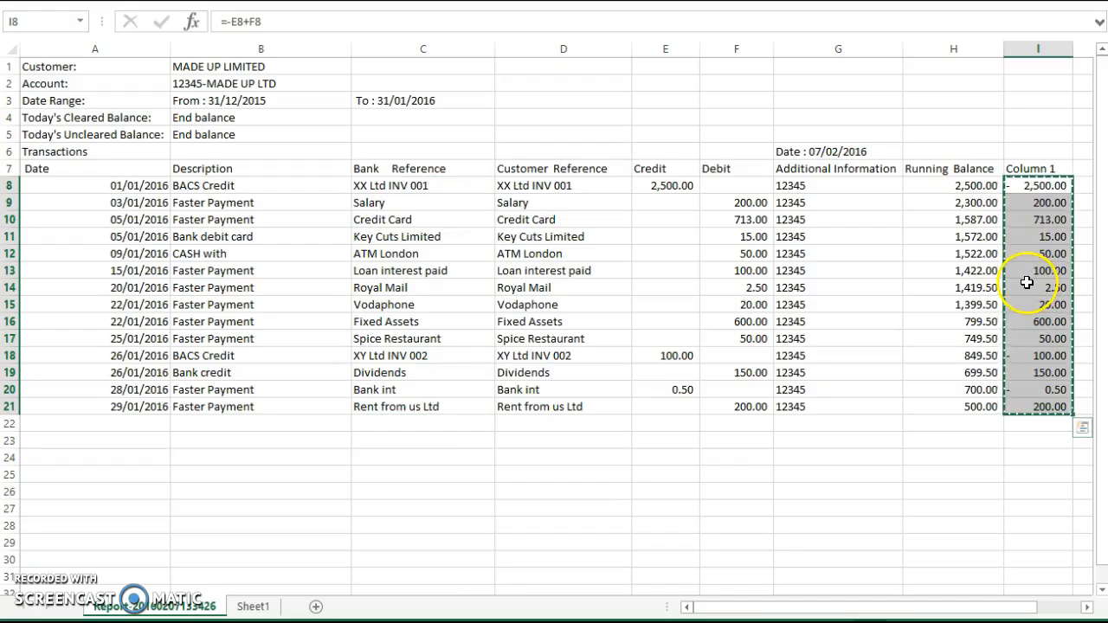
{"action": "left_click", "coordinate": [525, 622]}
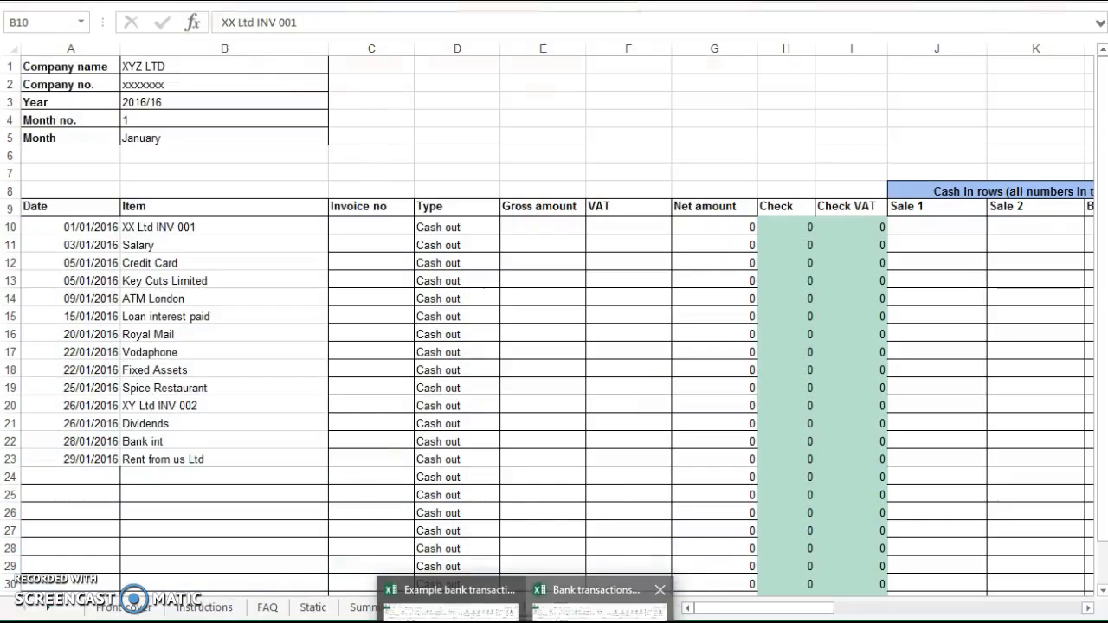
{"action": "left_click", "coordinate": [604, 592]}
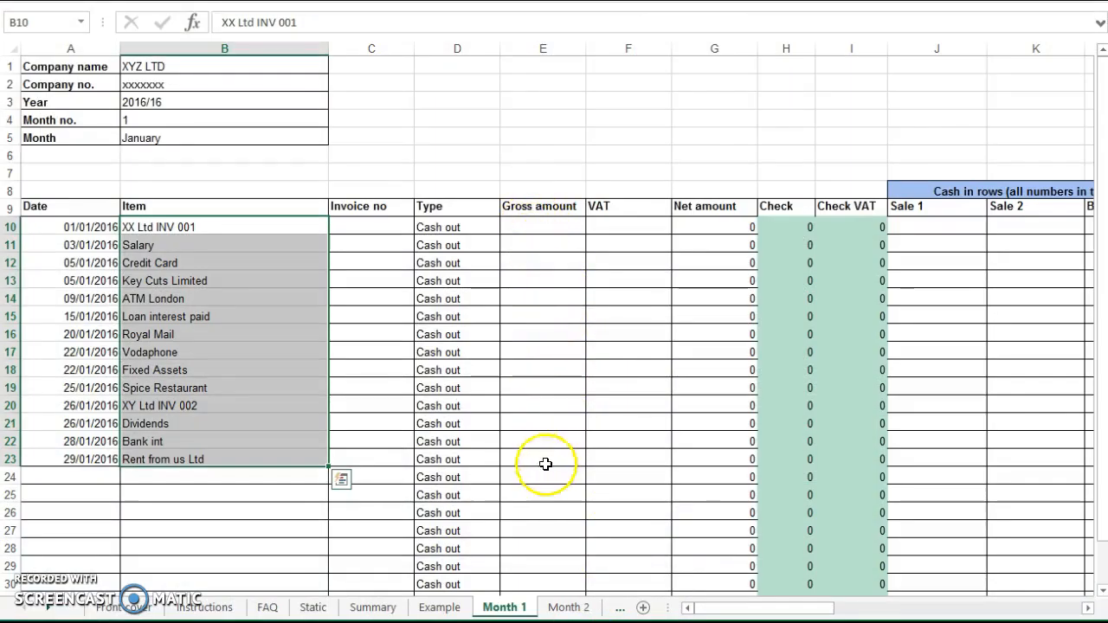
- Paste the copied amounts as values only into the Gross amount column from E10
{"action": "right_click", "coordinate": [530, 226]}
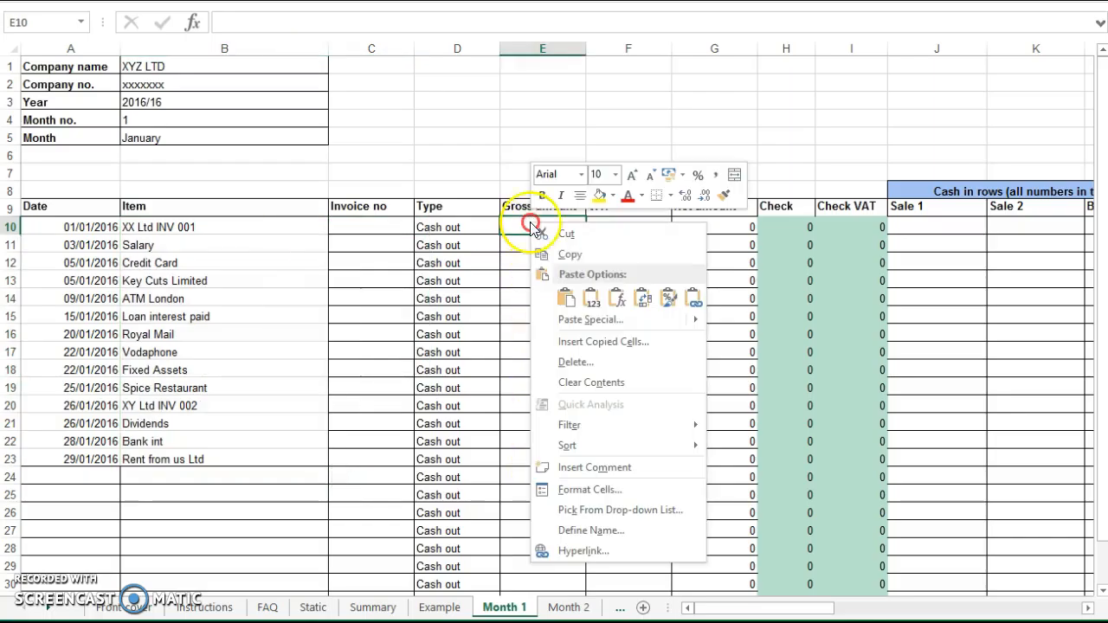
{"action": "left_click", "coordinate": [592, 298]}
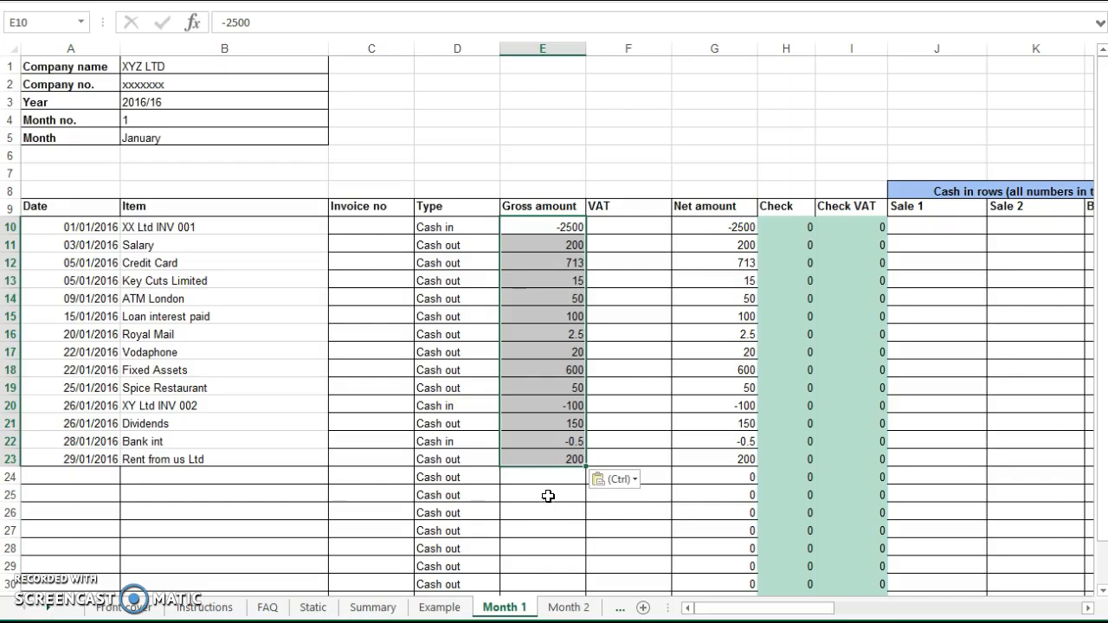
{"action": "left_click", "coordinate": [554, 495]}
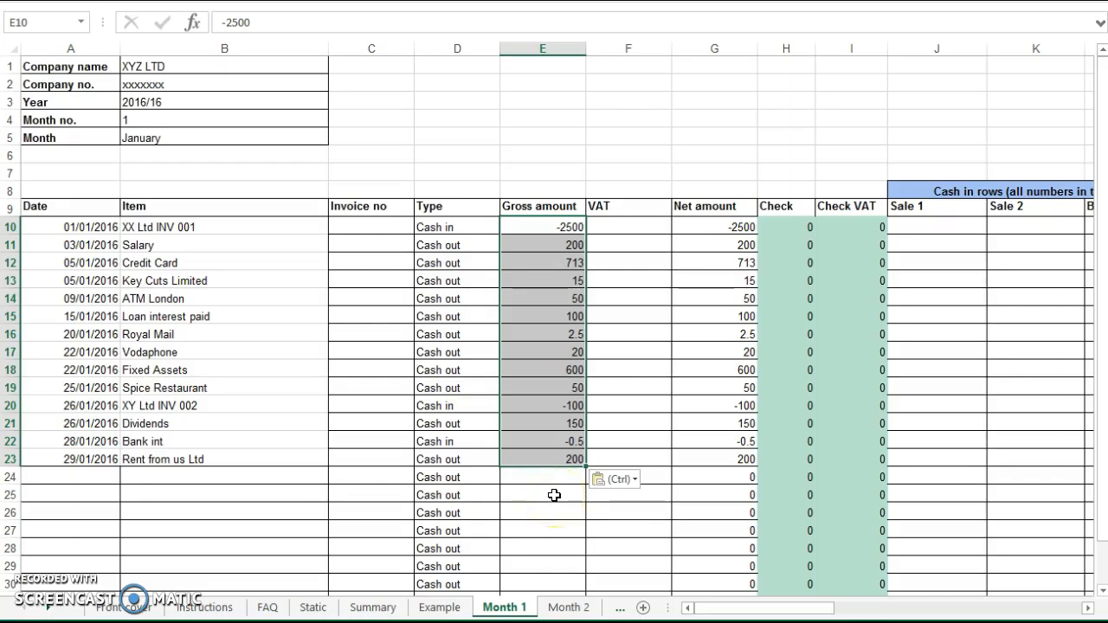